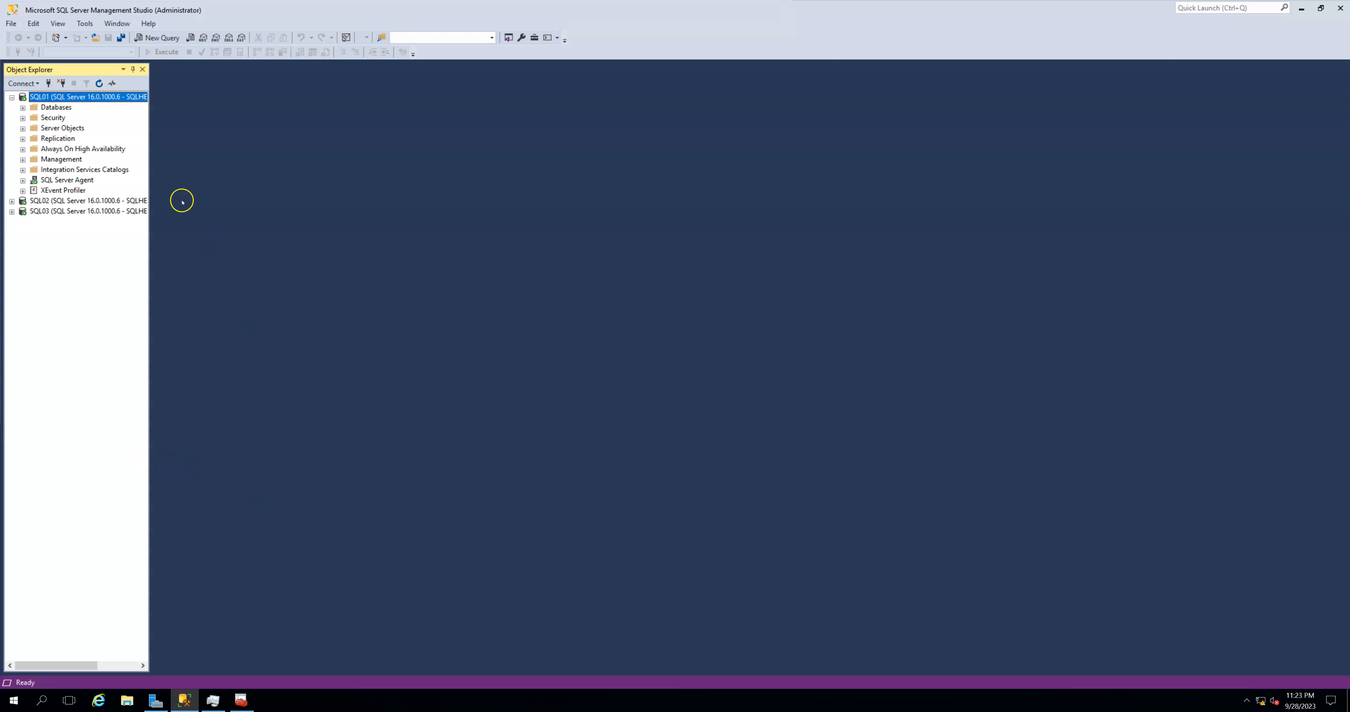
# - Start the New Availability Group Wizard from SQL01's Availability Groups and continue past the introduction
pyautogui.doubleClick(100, 151)
pyautogui.click(92, 159)
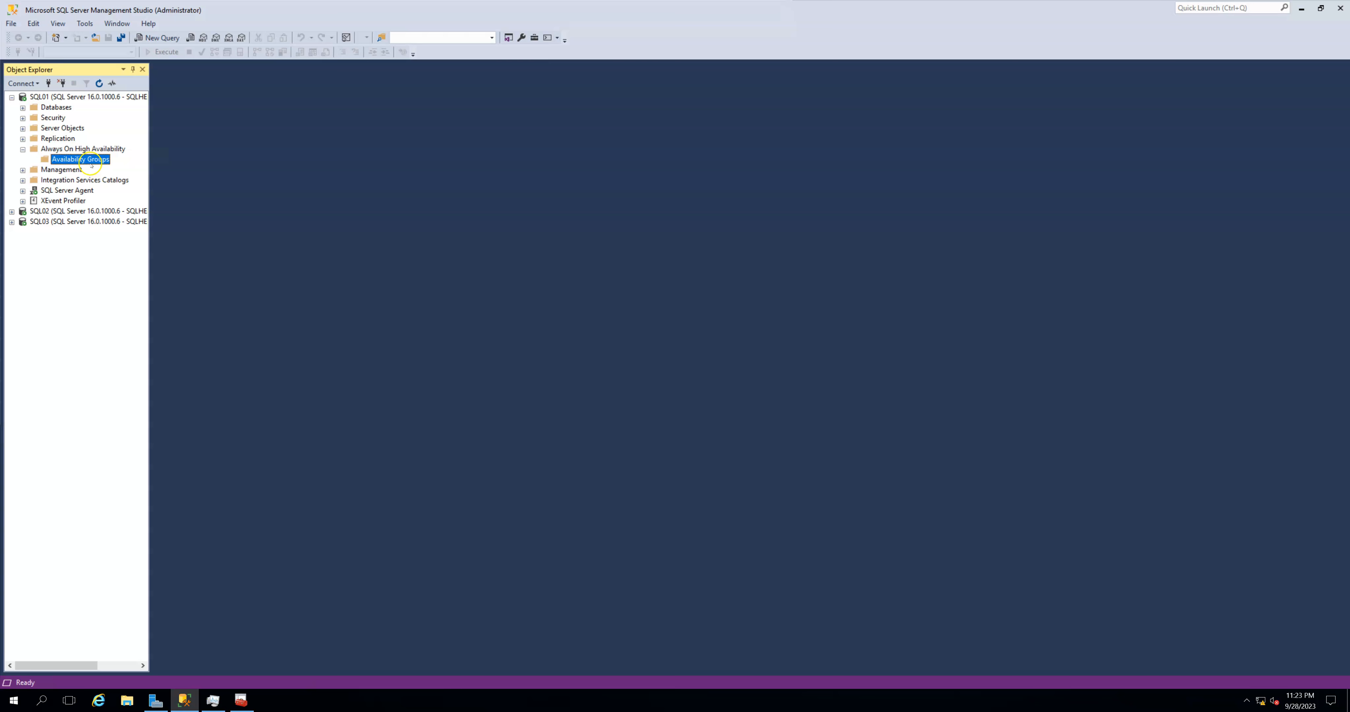
pyautogui.rightClick(93, 169)
pyautogui.rightClick(94, 159)
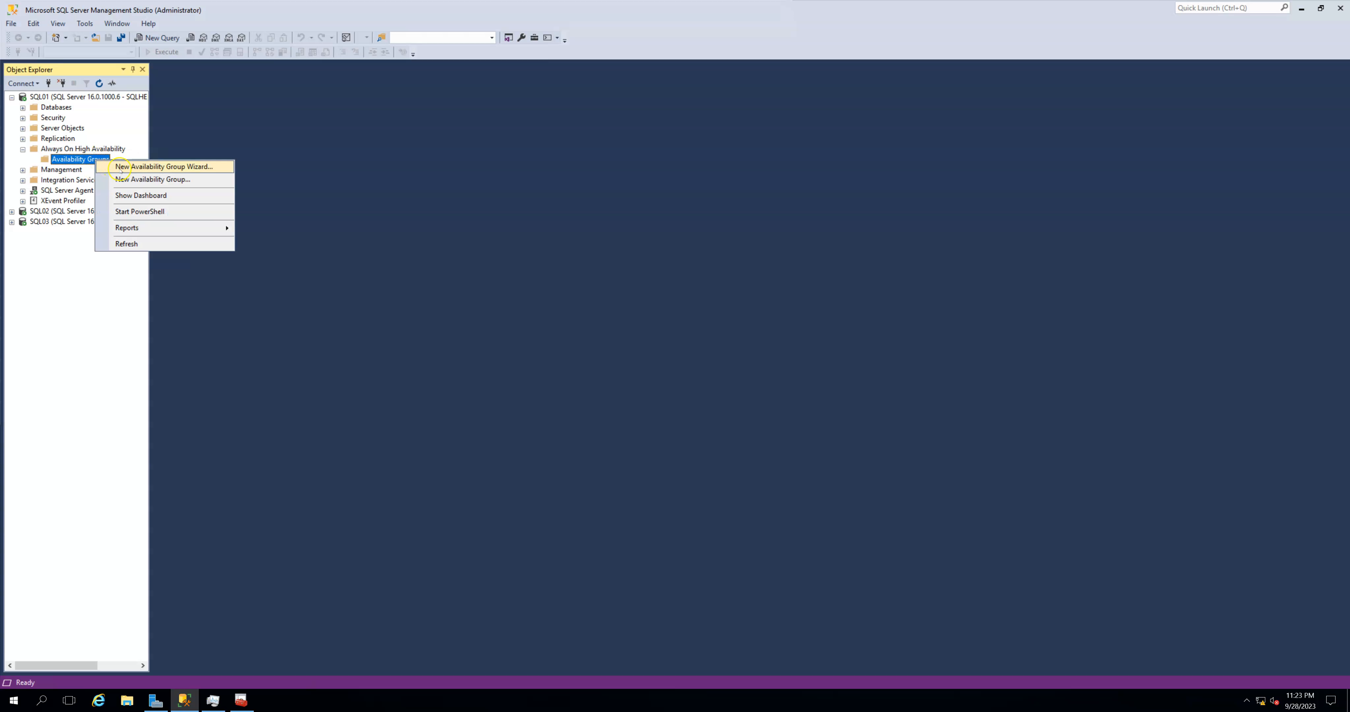
pyautogui.click(120, 170)
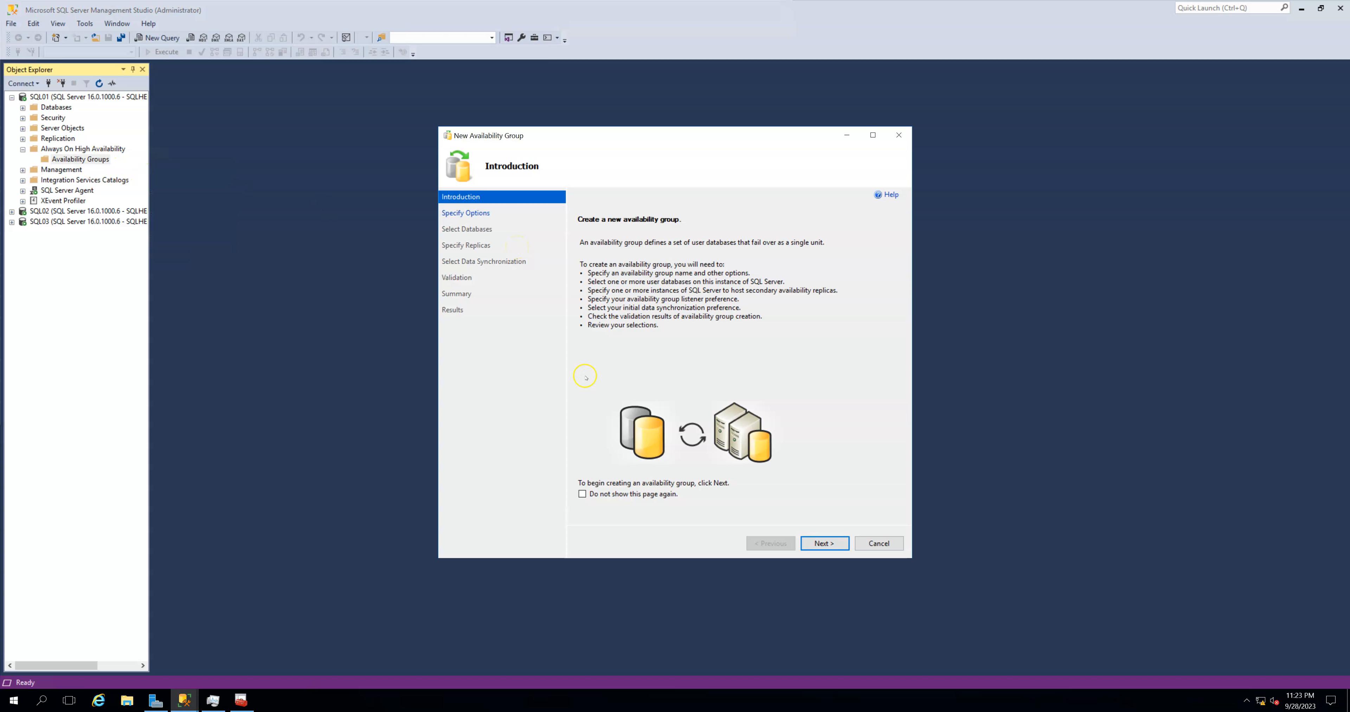
pyautogui.click(822, 544)
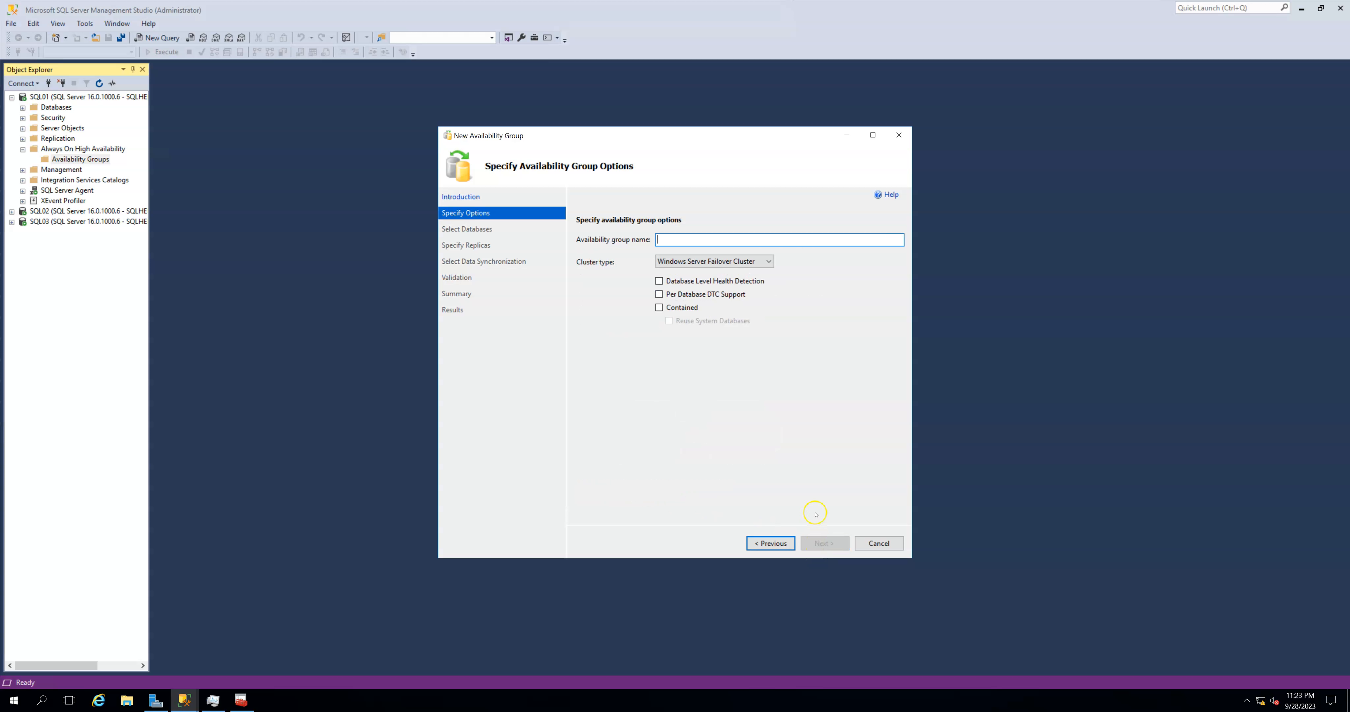
# - Name the availability group AG, enable the Contained option, and continue to database selection
pyautogui.write('AG')
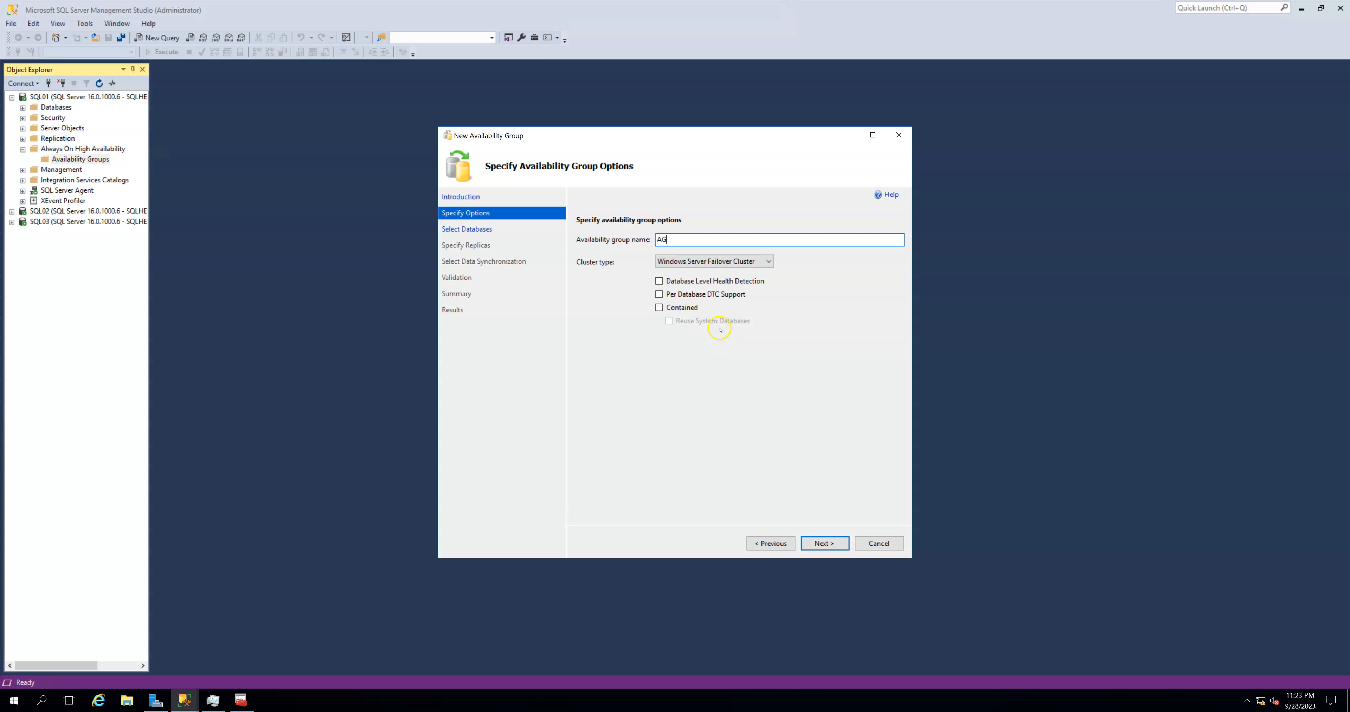
pyautogui.click(659, 308)
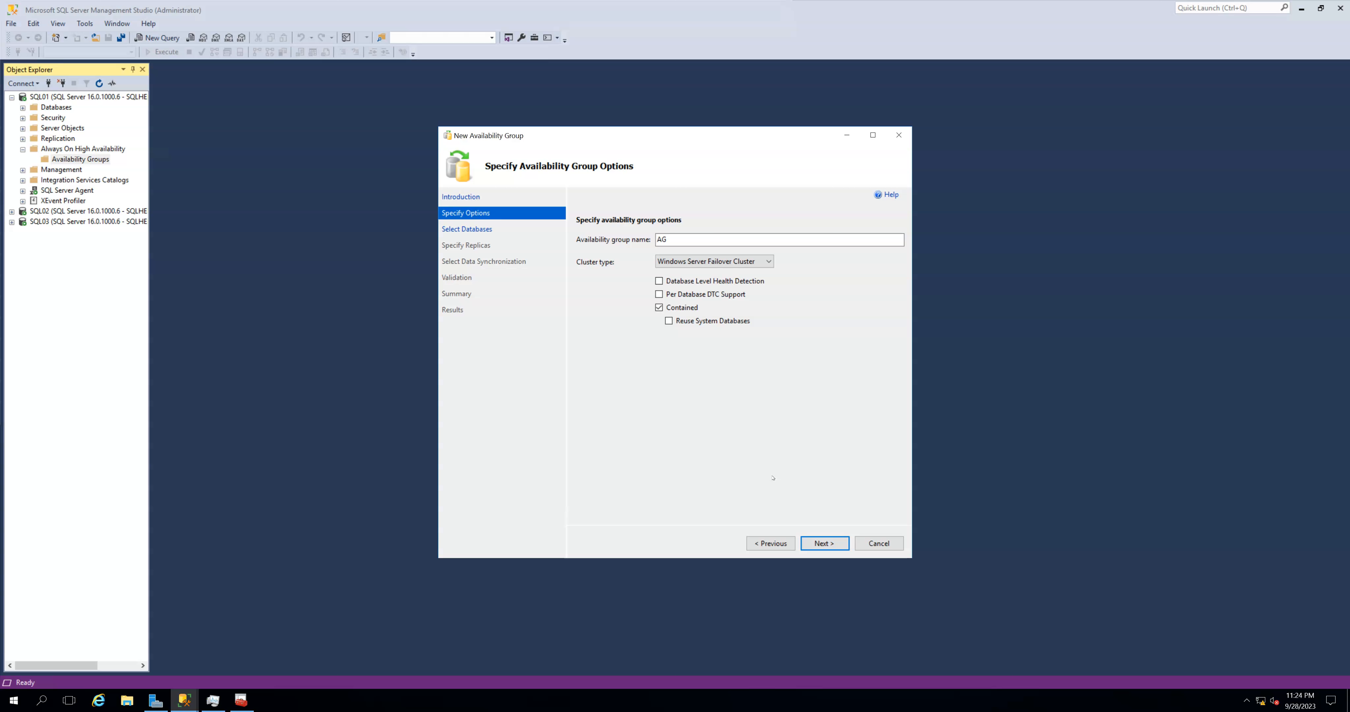
pyautogui.click(825, 543)
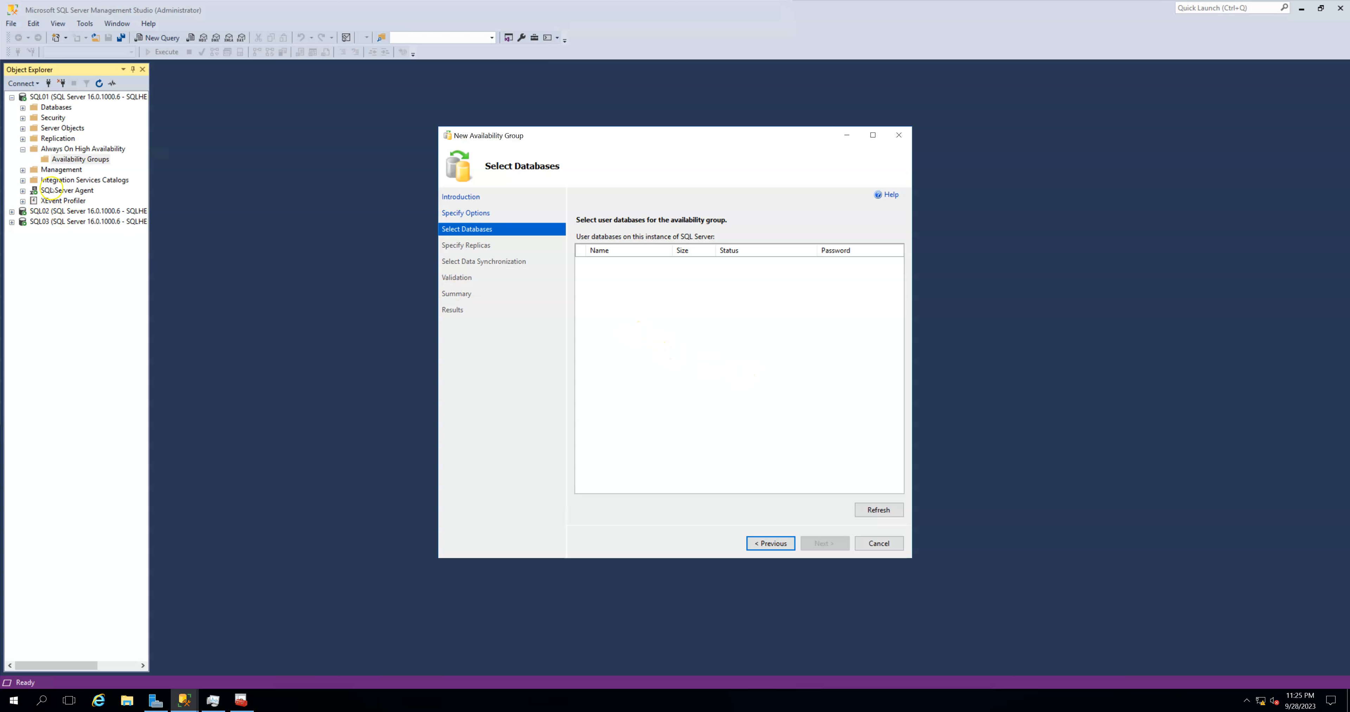
# - Create a new database named DB on SQL01 with the default settings
pyautogui.doubleClick(61, 107)
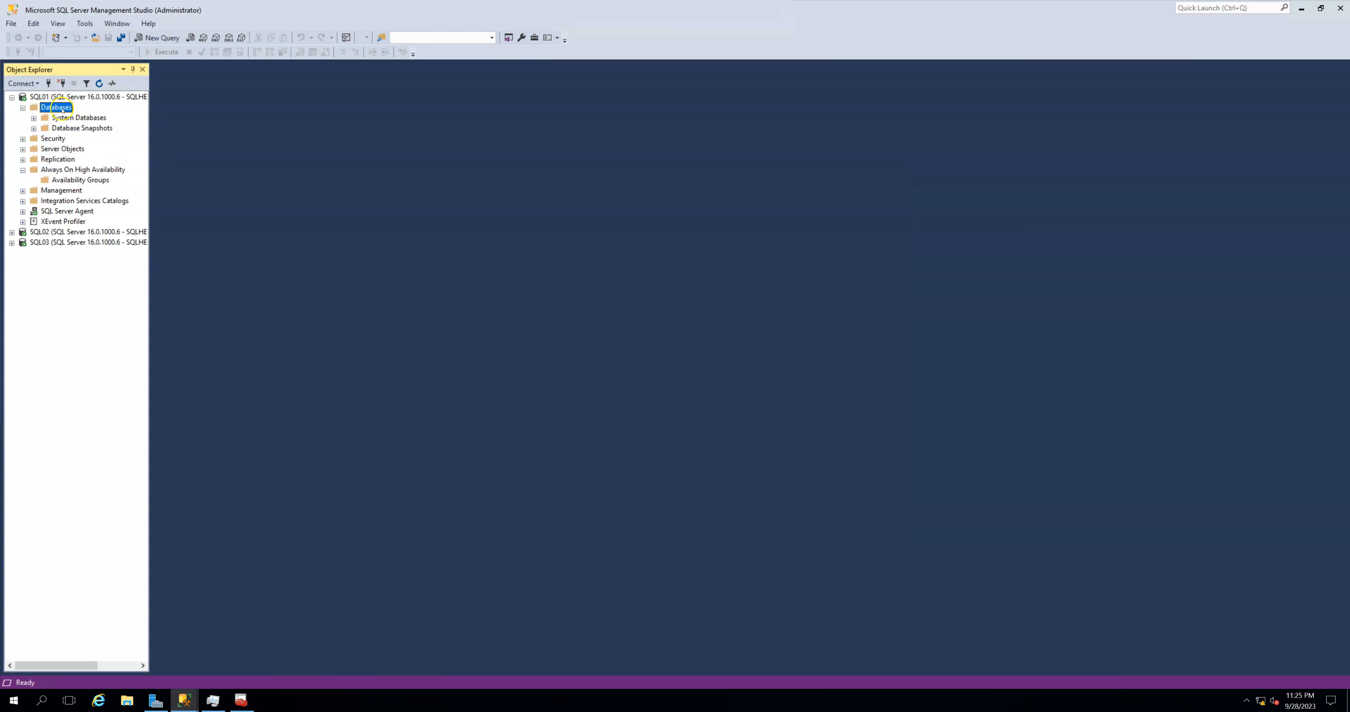
pyautogui.rightClick(69, 111)
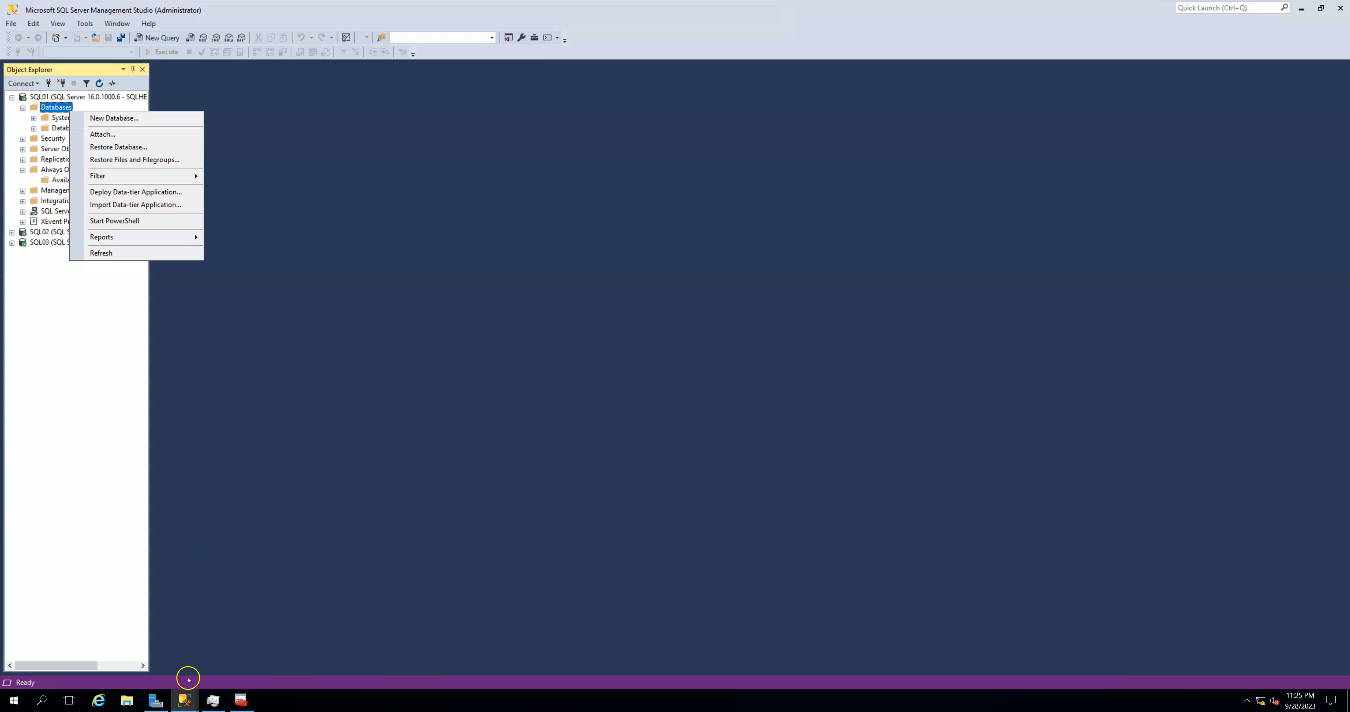
pyautogui.click(184, 700)
pyautogui.click(246, 654)
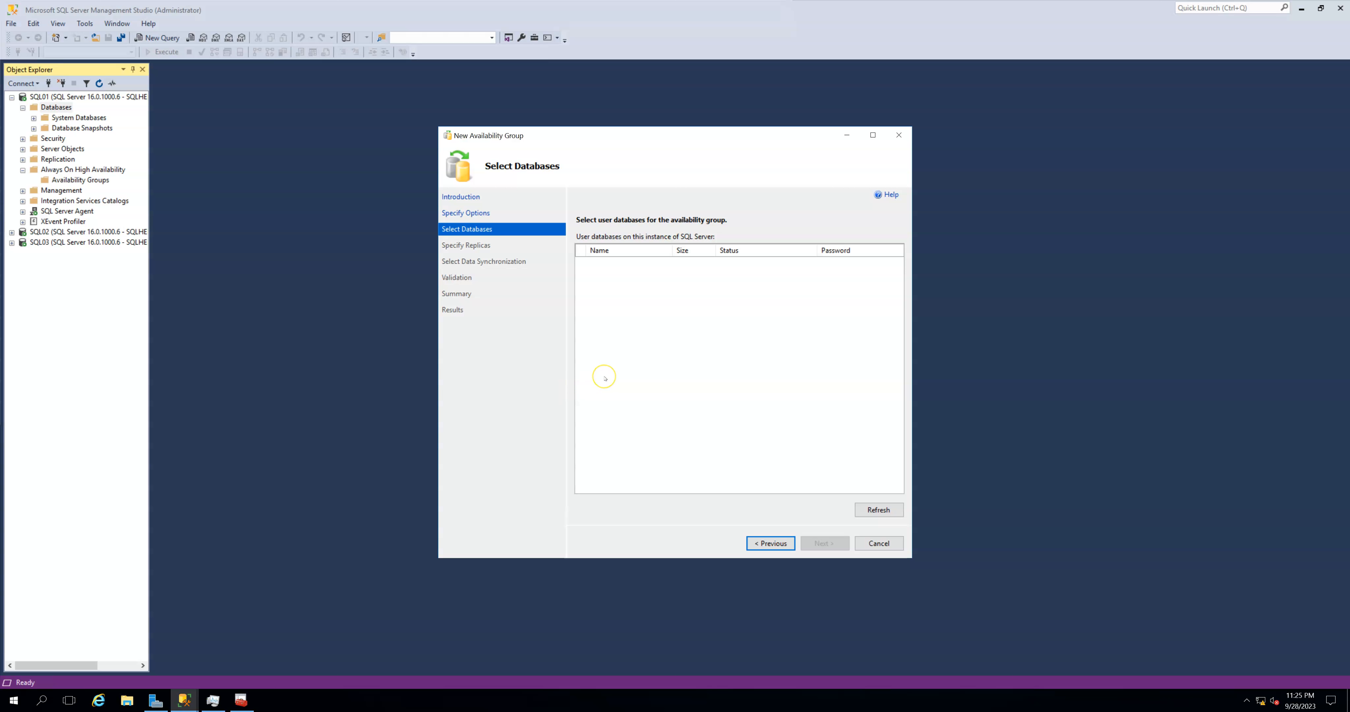
pyautogui.click(604, 376)
pyautogui.rightClick(57, 111)
pyautogui.click(89, 116)
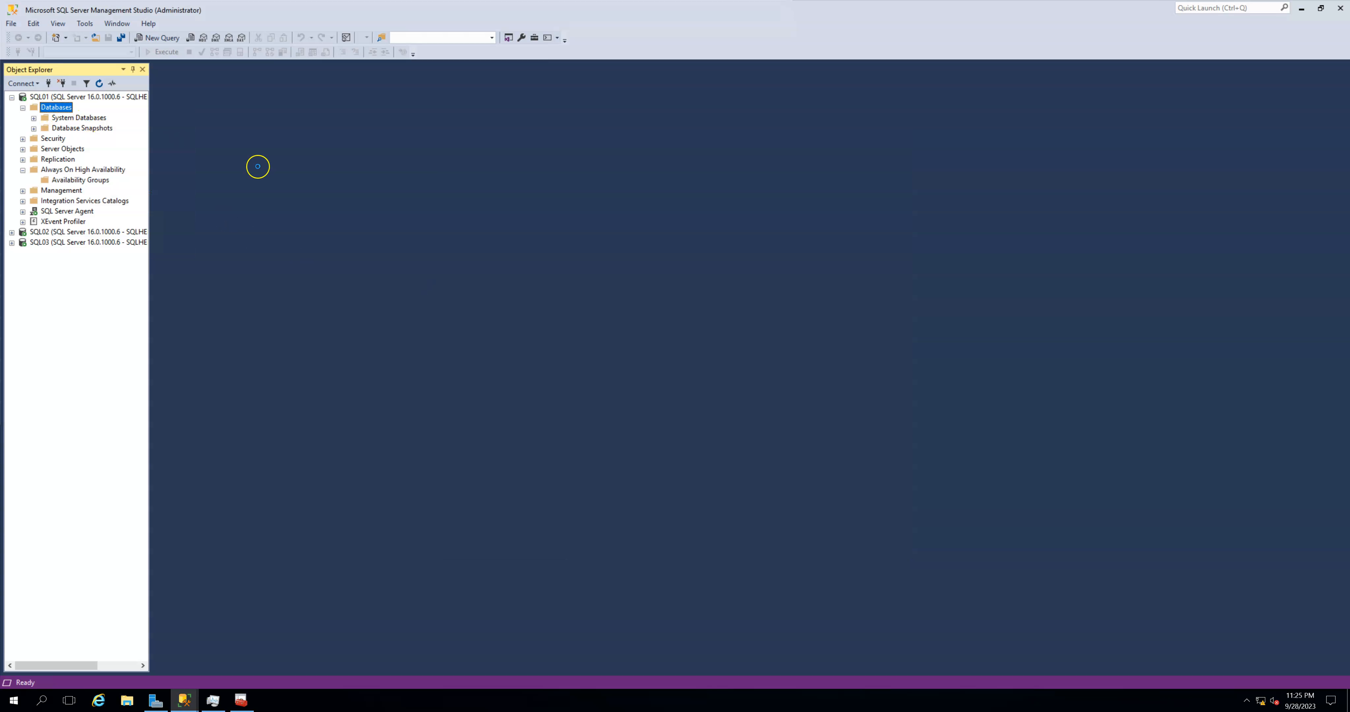
pyautogui.write('DB')
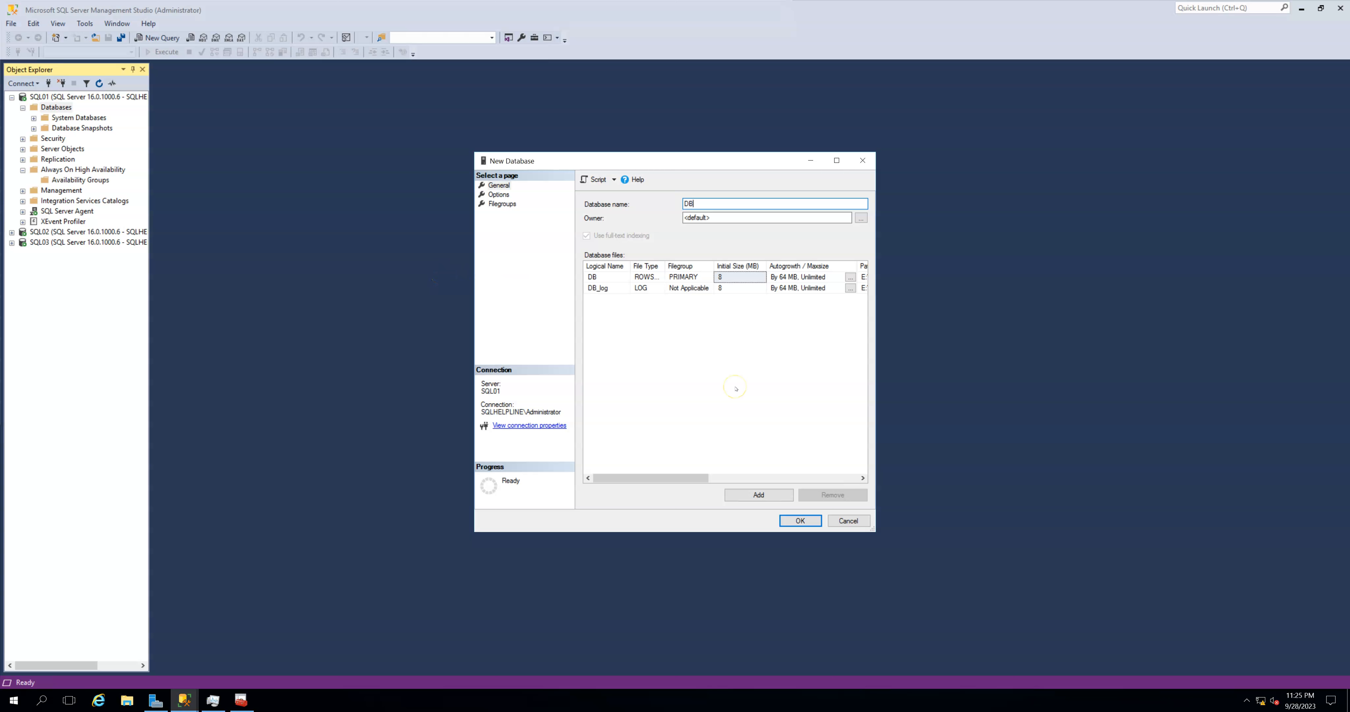
pyautogui.click(791, 522)
# - Run a full backup of database DB to the default disk destination
pyautogui.rightClick(57, 138)
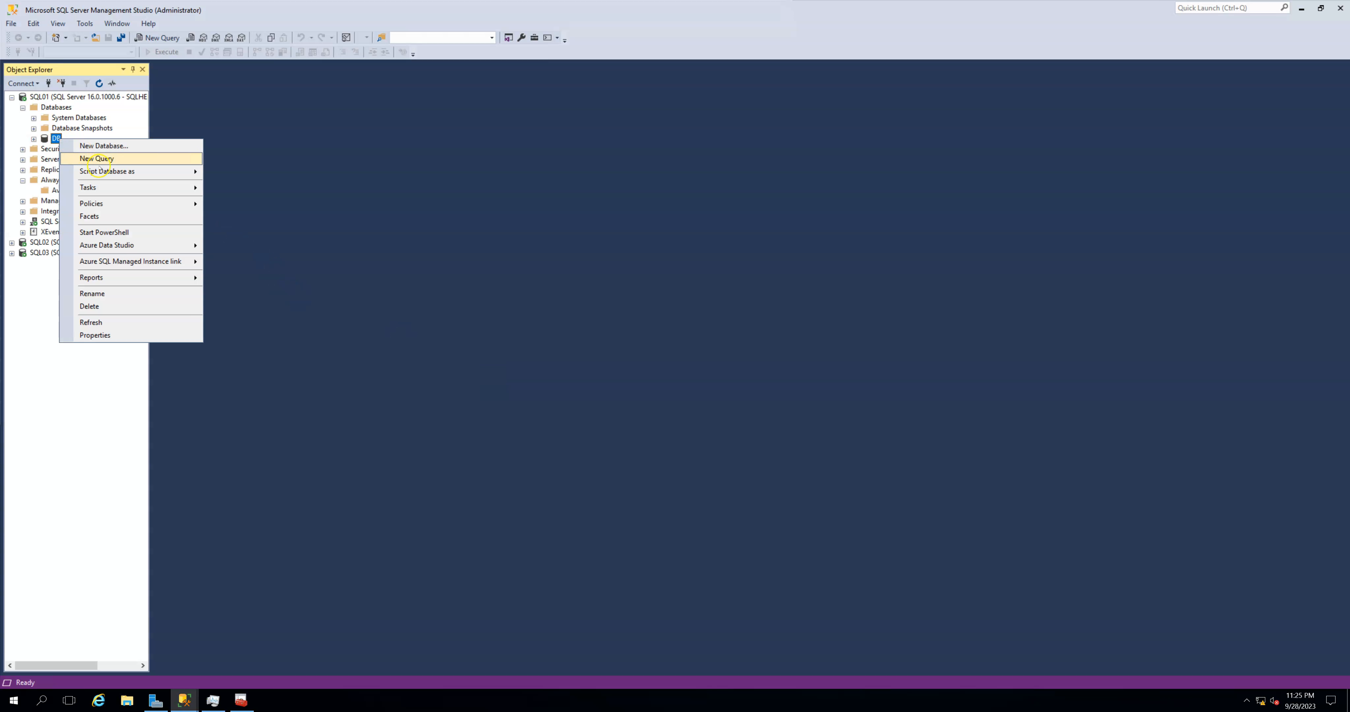
pyautogui.moveTo(131, 188)
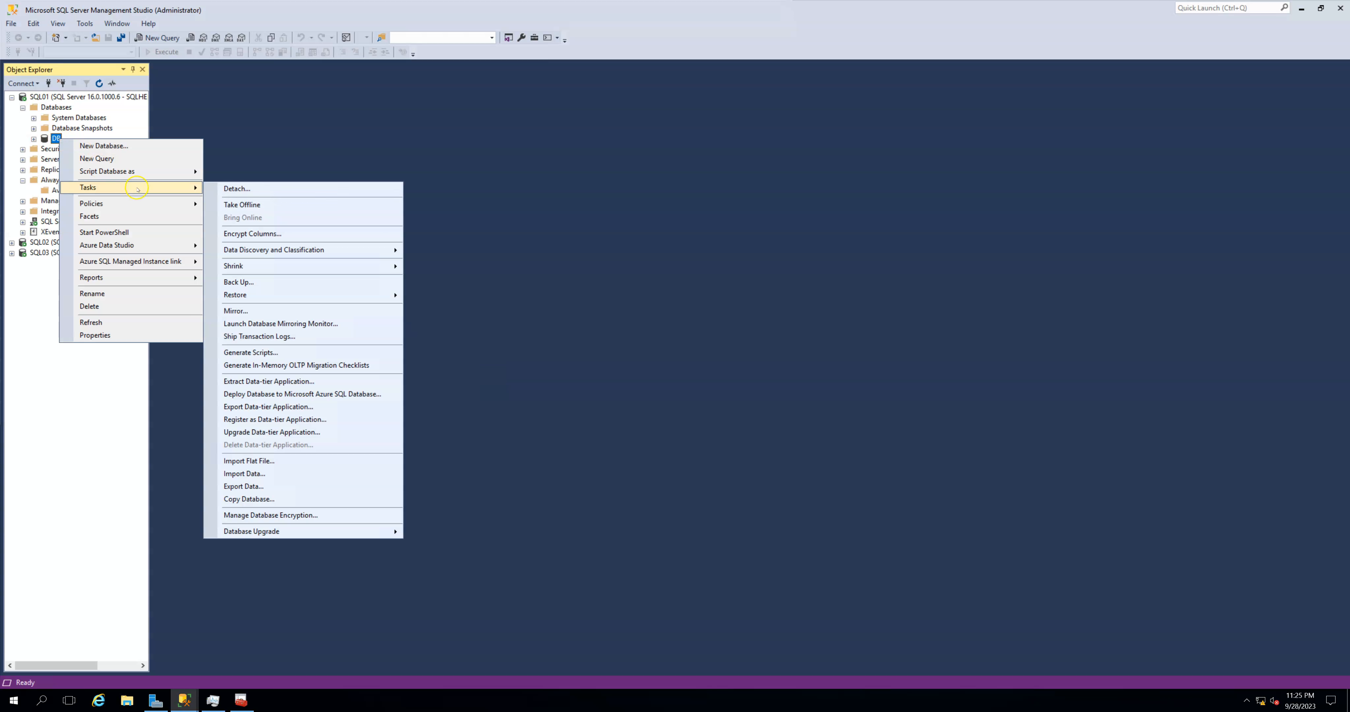
pyautogui.click(273, 288)
pyautogui.click(923, 525)
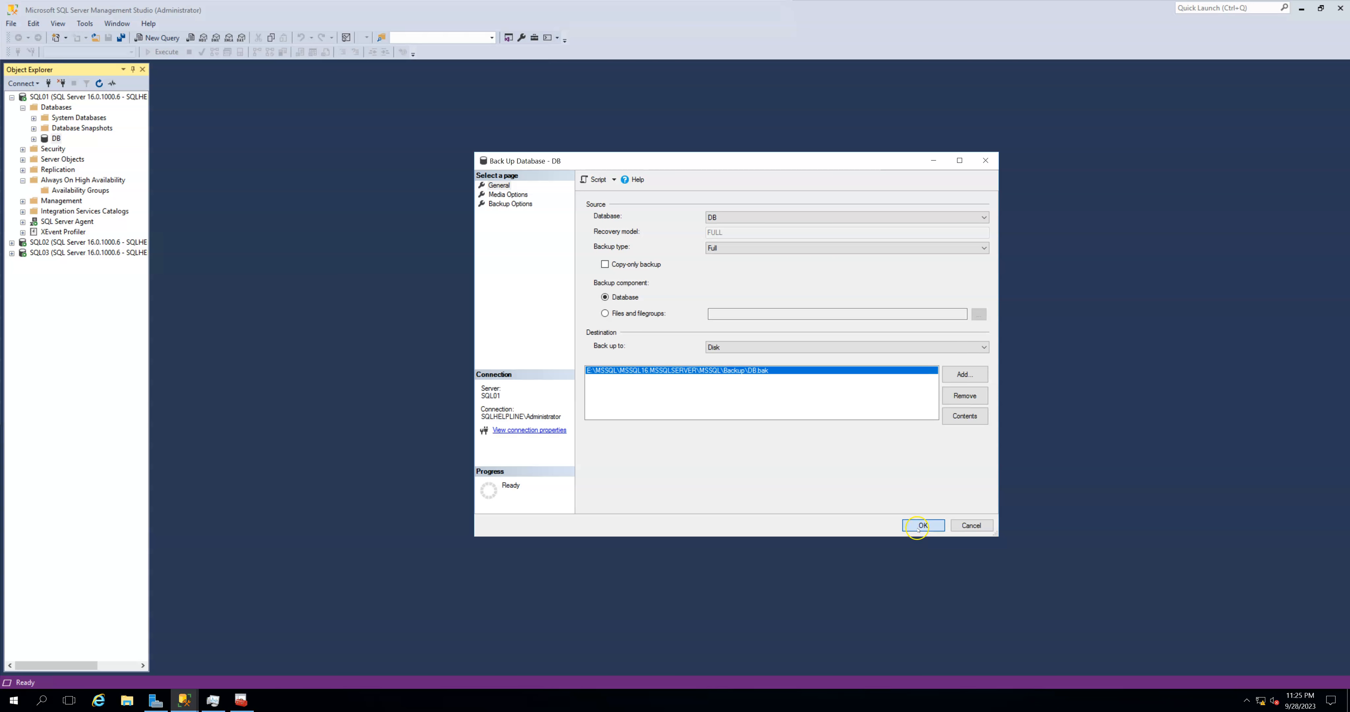
pyautogui.click(874, 369)
# - Return to the New Availability Group wizard, refresh the database list, and select database DB for the group
pyautogui.moveTo(184, 699)
pyautogui.click(249, 649)
pyautogui.click(895, 516)
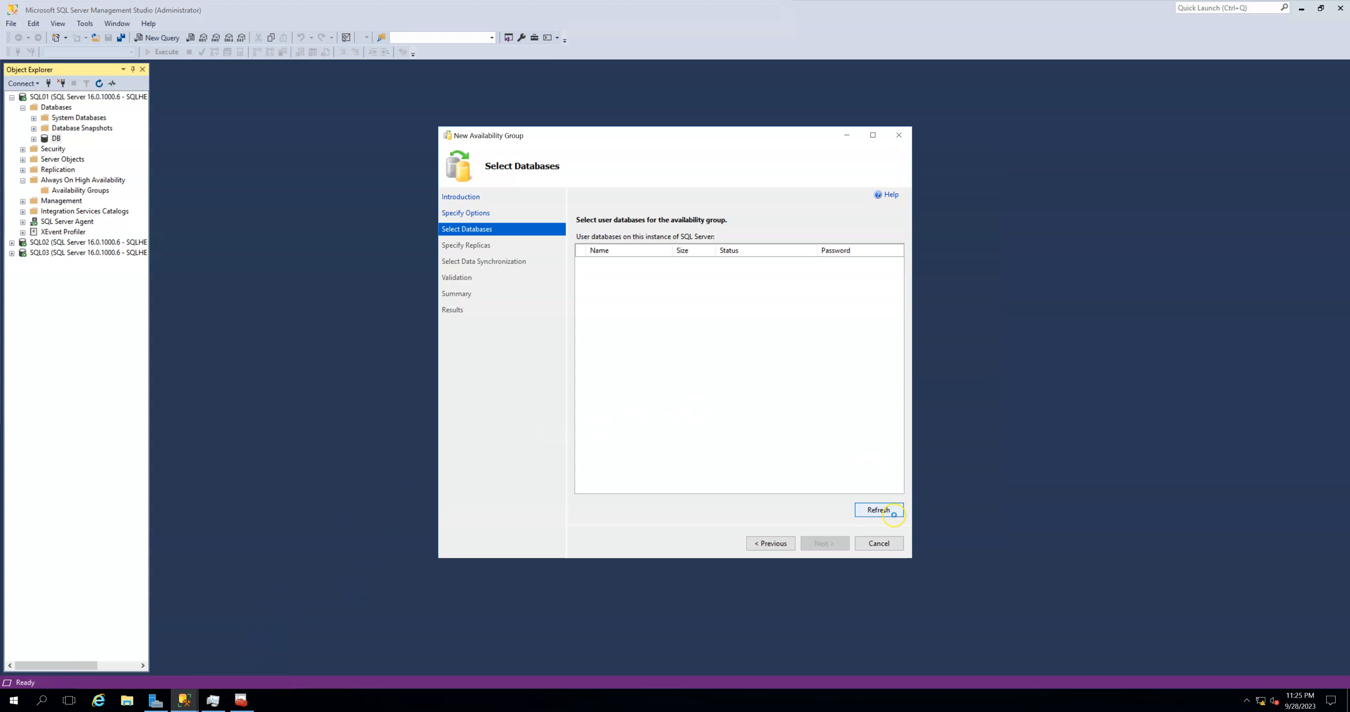
pyautogui.click(581, 263)
pyautogui.click(825, 546)
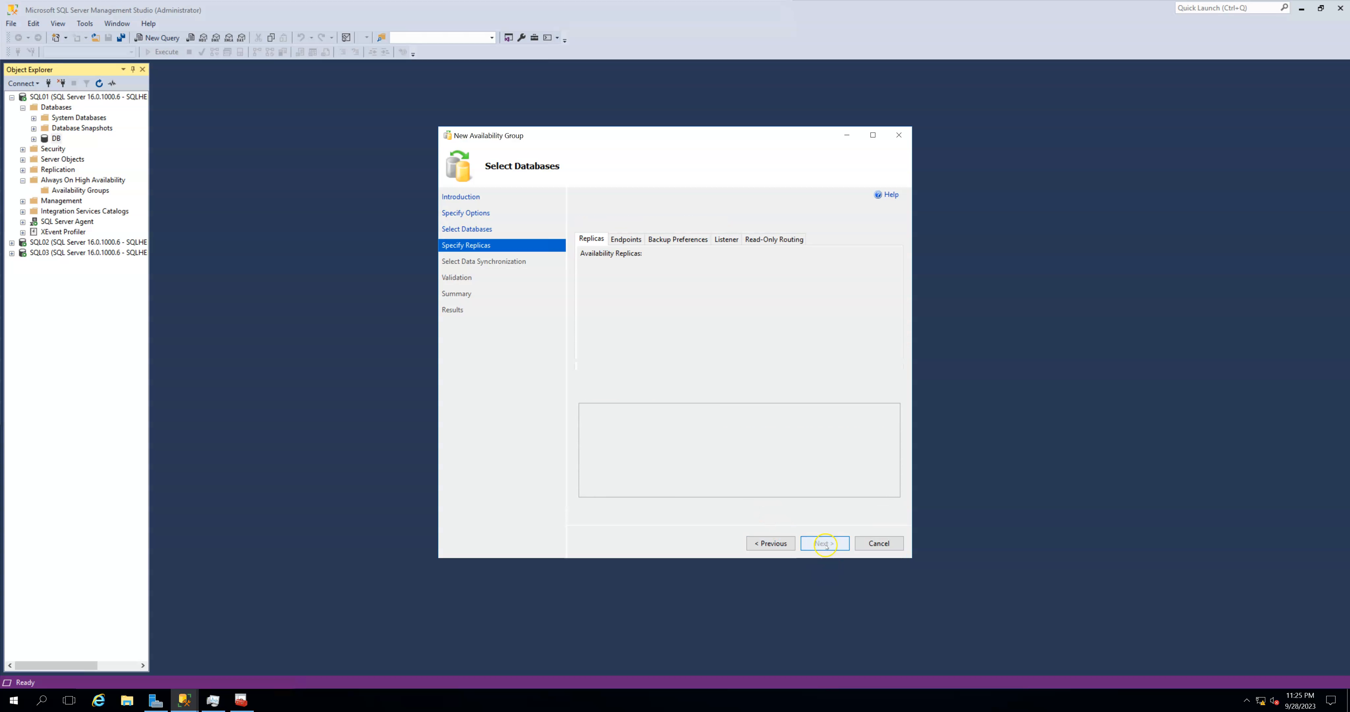
# - Add SQL02 and SQL03 as secondary replicas using Windows Authentication
pyautogui.click(613, 389)
pyautogui.write('SQL02')
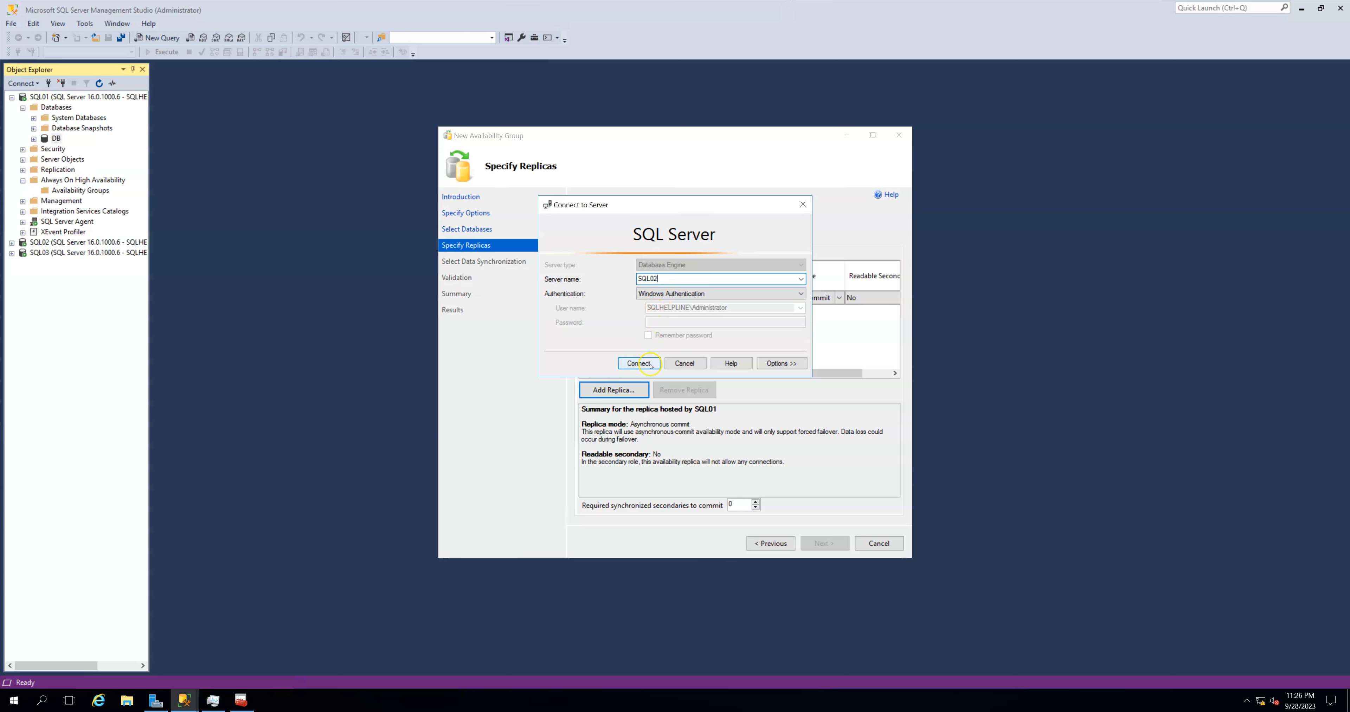
pyautogui.click(638, 363)
pyautogui.click(613, 389)
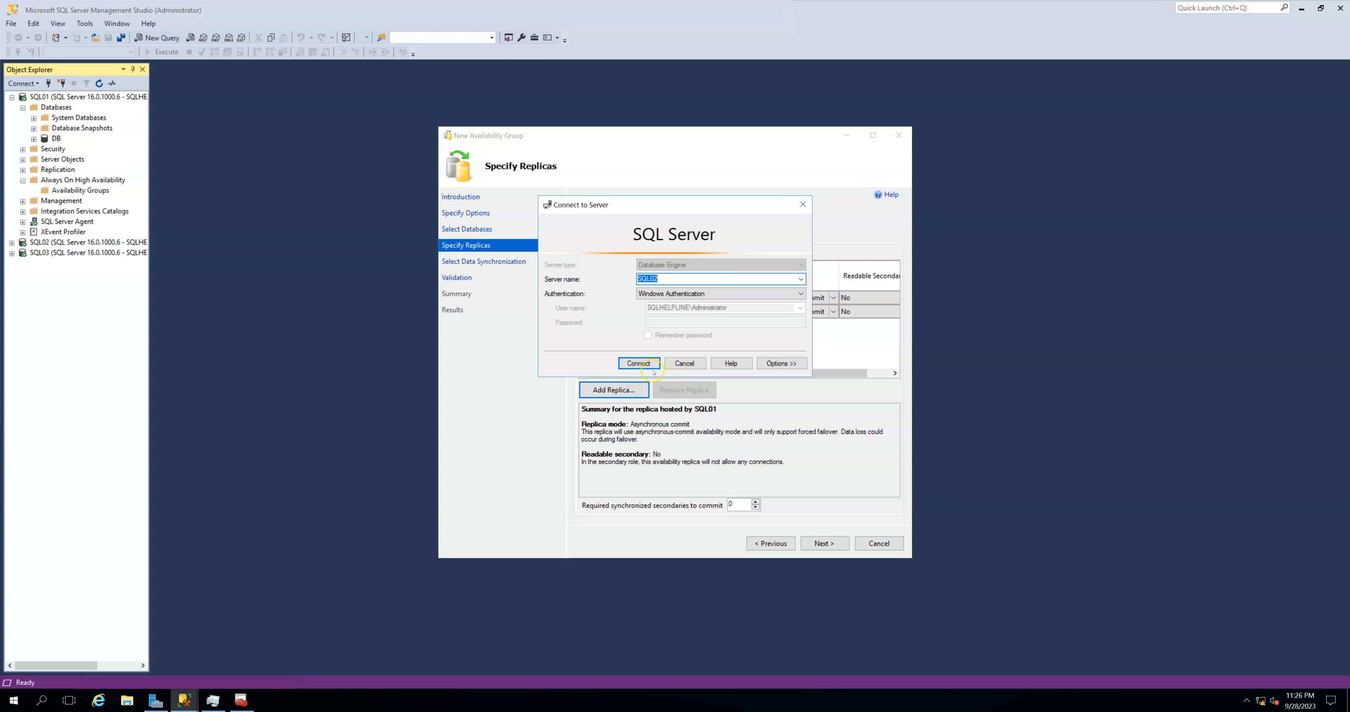
pyautogui.press('Right')
pyautogui.click(650, 365)
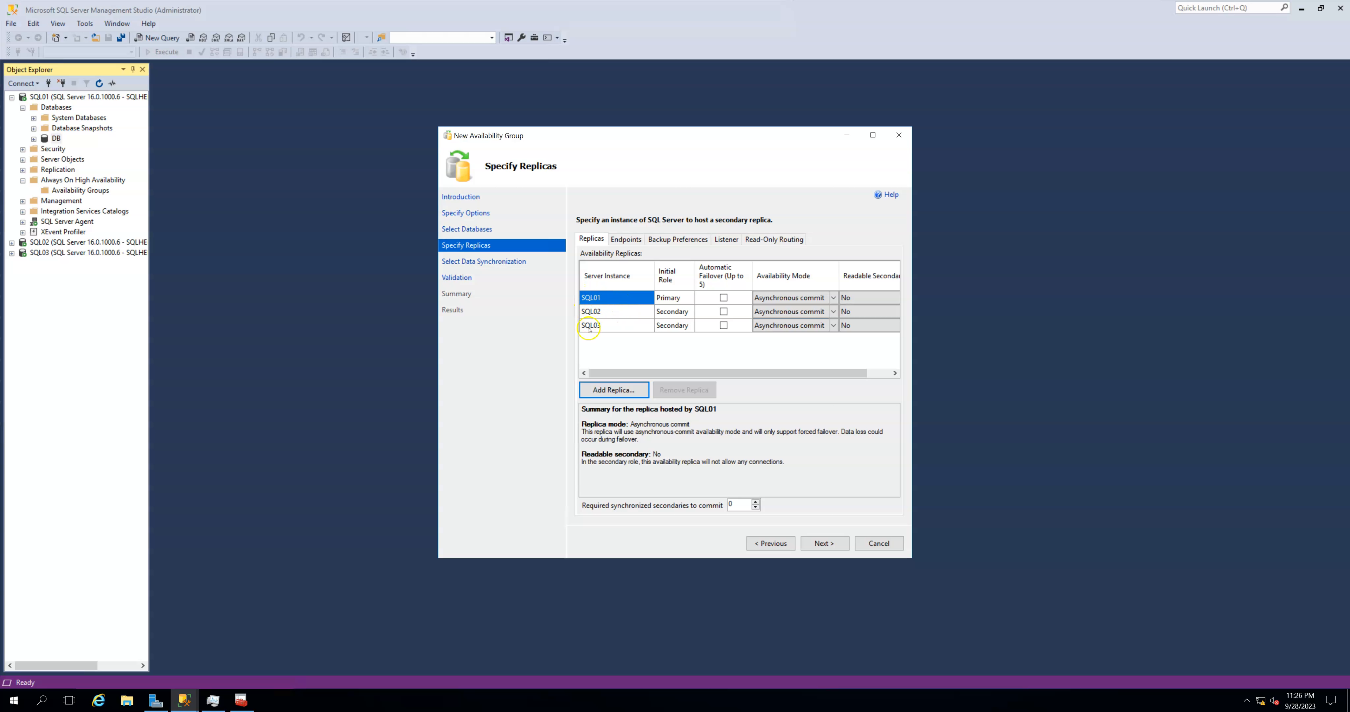
# - Display the replica endpoints in a wider wizard window and open a Command Prompt window
pyautogui.click(626, 239)
pyautogui.moveTo(912, 340); pyautogui.dragTo(1064, 340)
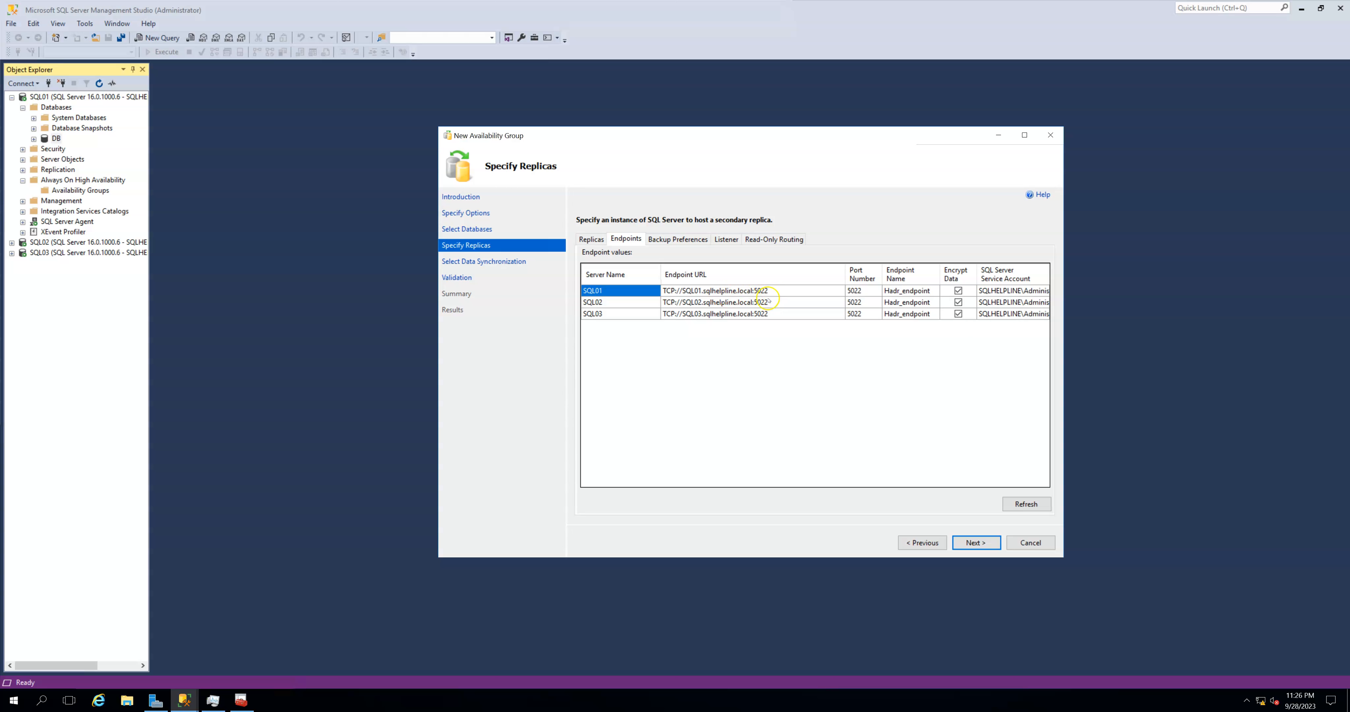
pyautogui.click(14, 700)
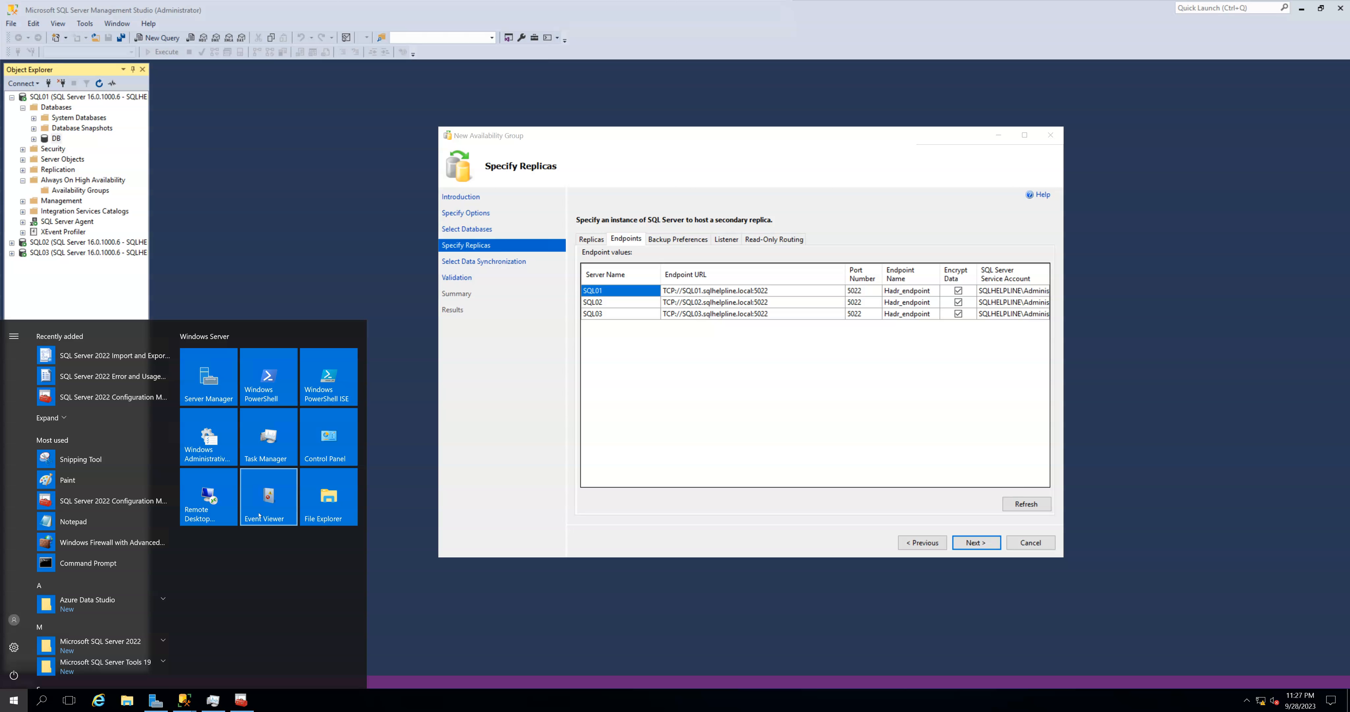
pyautogui.write('cmd')
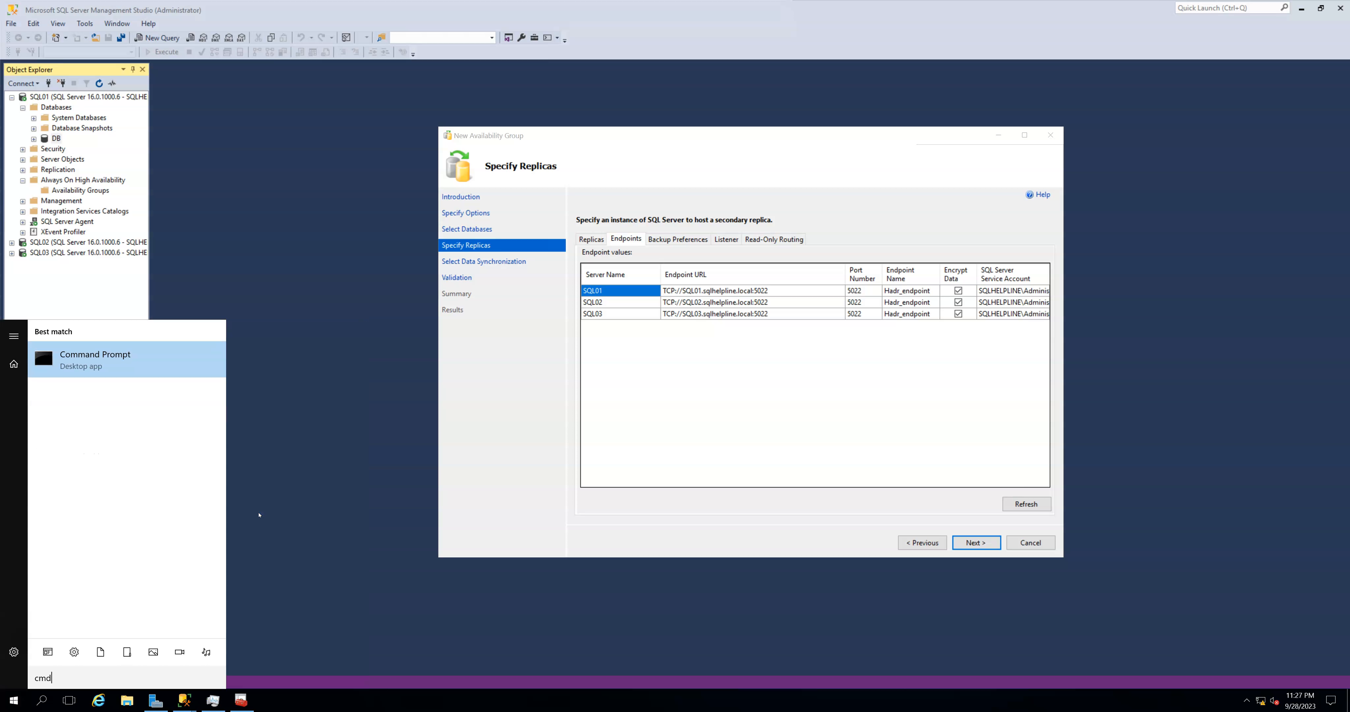
pyautogui.press('Return')
pyautogui.moveTo(231, 86); pyautogui.dragTo(492, 342)
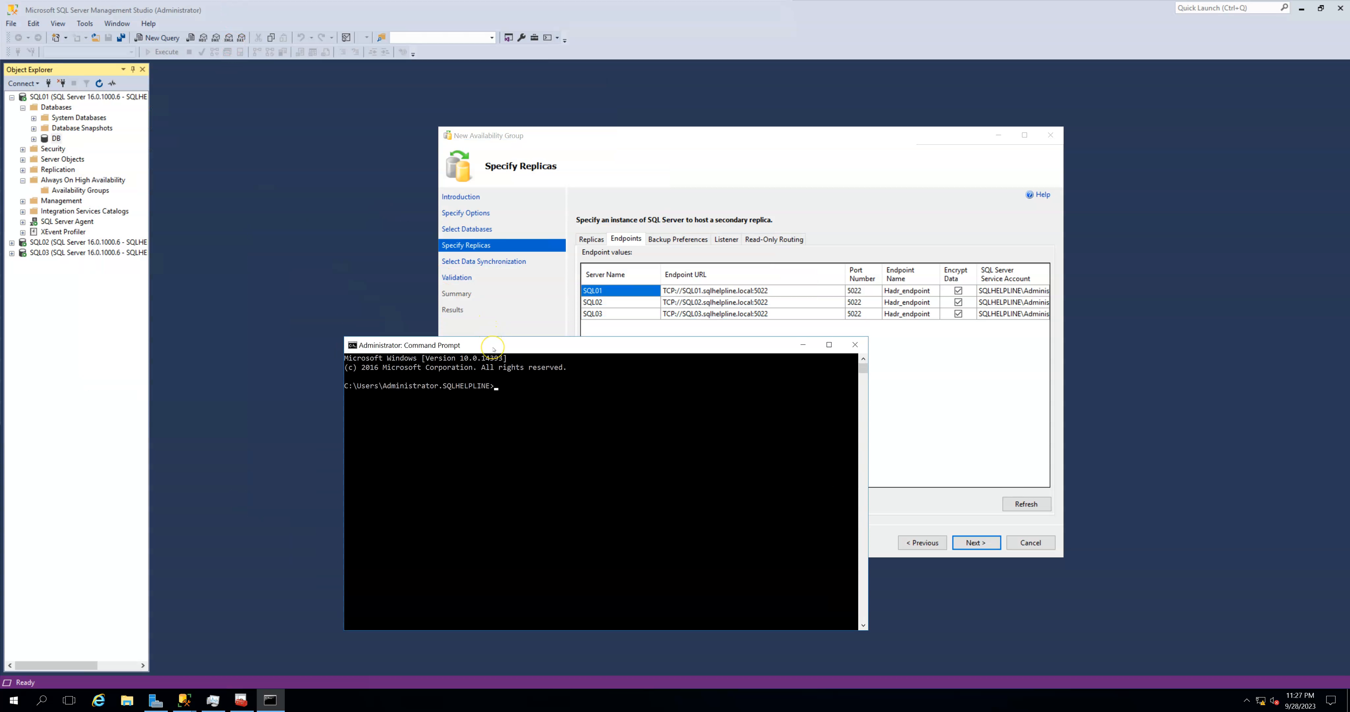
# - Look up the IP addresses of SQL01, SQL02 and SQL03 with nslookup
pyautogui.write('nslookup')
pyautogui.press('Return')
pyautogui.write('SQL01')
pyautogui.press('Return')
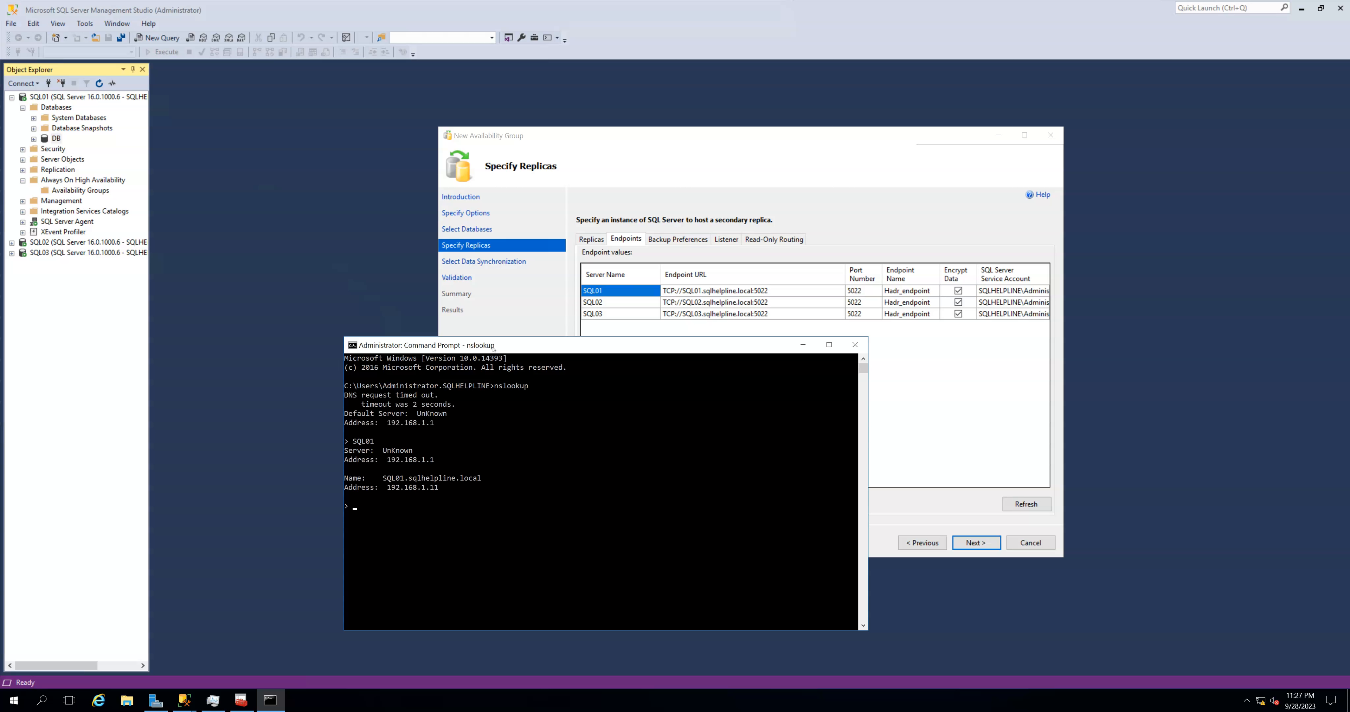
pyautogui.write('sql02')
pyautogui.press('Return')
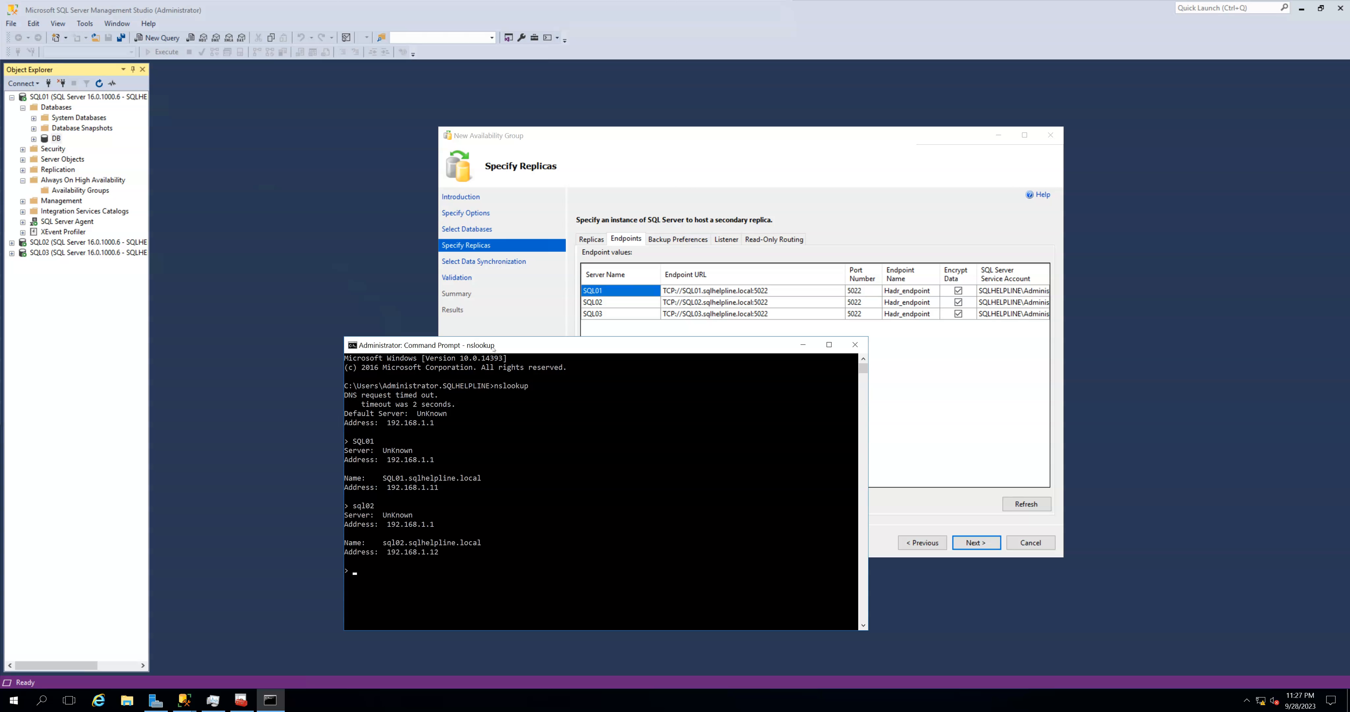
pyautogui.write('SQL03')
pyautogui.press('Return')
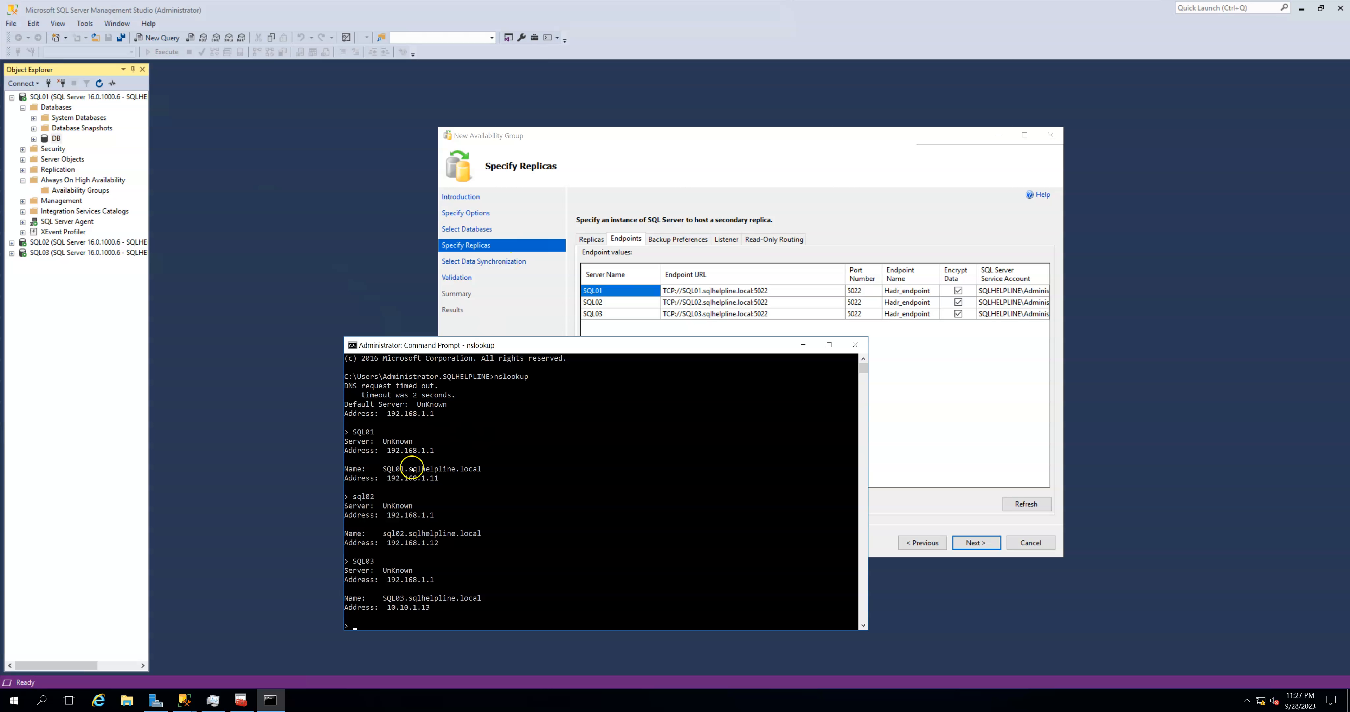
pyautogui.moveTo(387, 479); pyautogui.dragTo(436, 481)
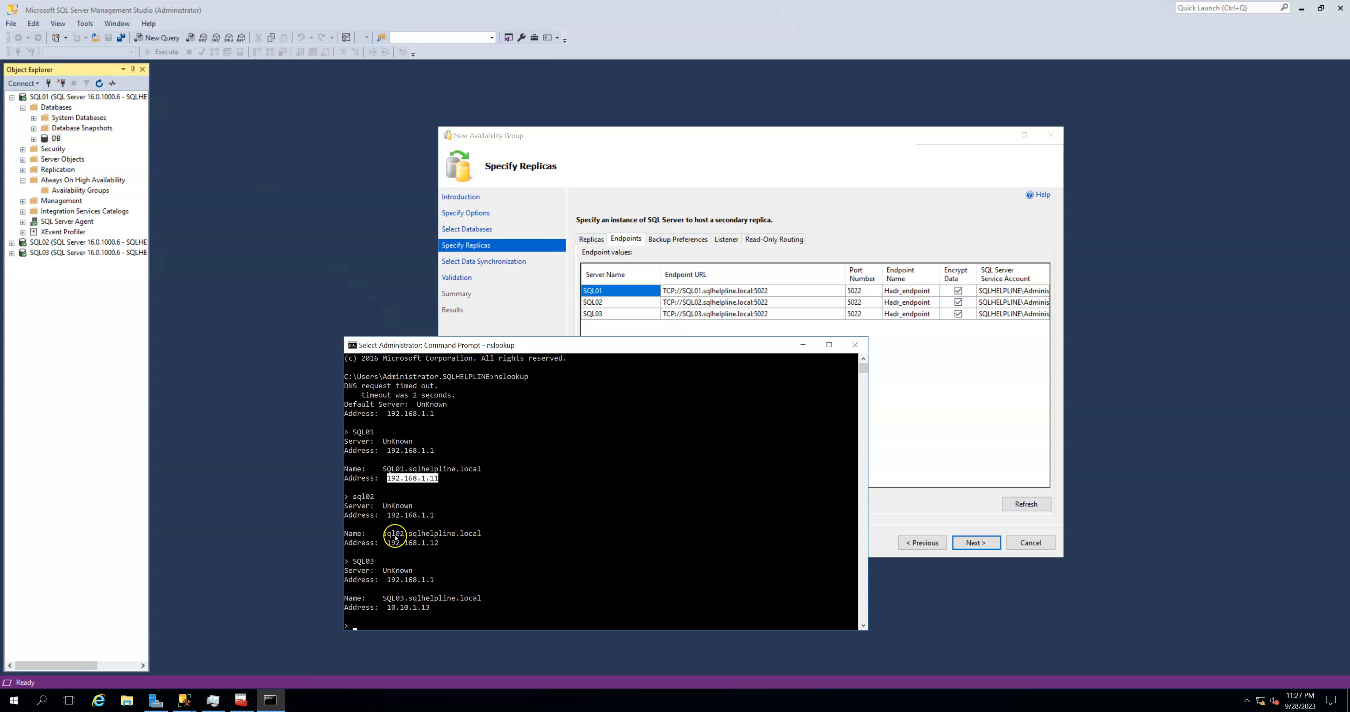
pyautogui.moveTo(388, 542); pyautogui.dragTo(445, 547)
pyautogui.moveTo(387, 608); pyautogui.dragTo(429, 610)
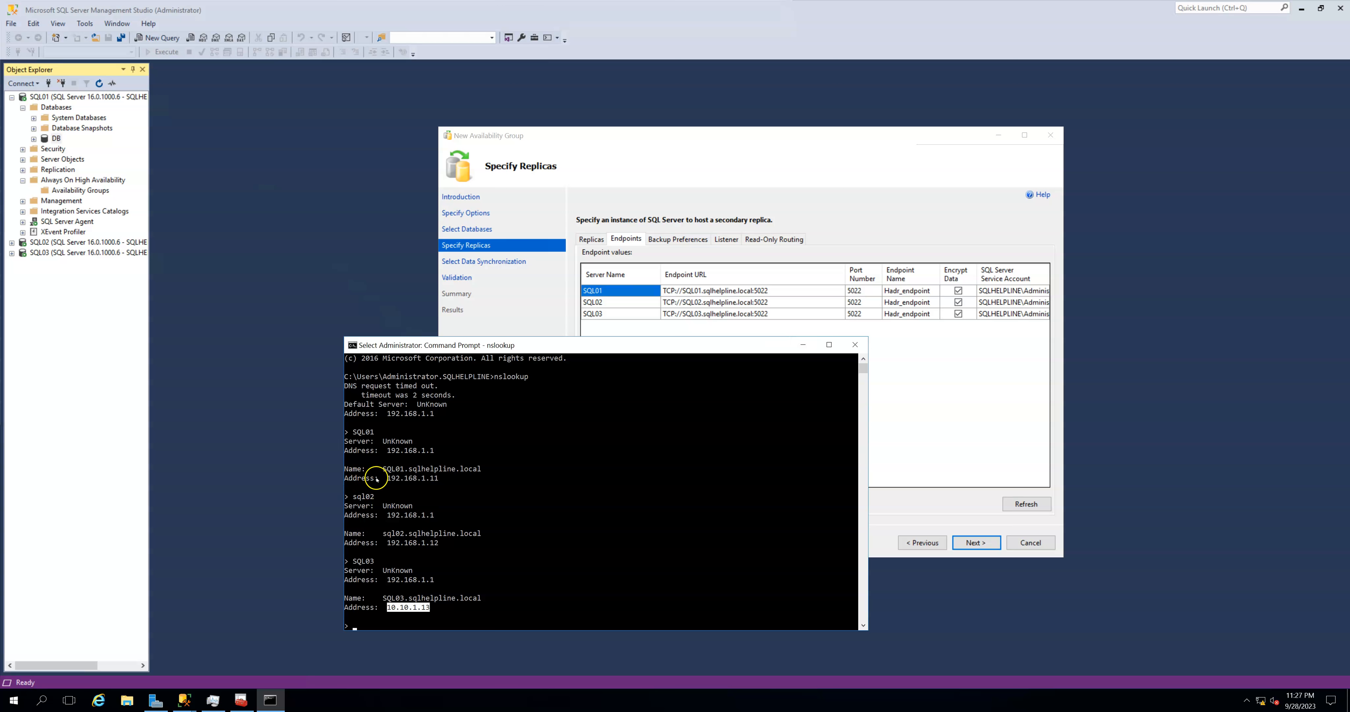
# - Replace the host name in SQL01's endpoint URL with the IP address 192.168.1.11, keeping port 5022
pyautogui.moveTo(388, 478); pyautogui.dragTo(434, 483)
pyautogui.hotkey('ctrl', 'c')
pyautogui.click(709, 291)
pyautogui.click(679, 291)
pyautogui.click(682, 290)
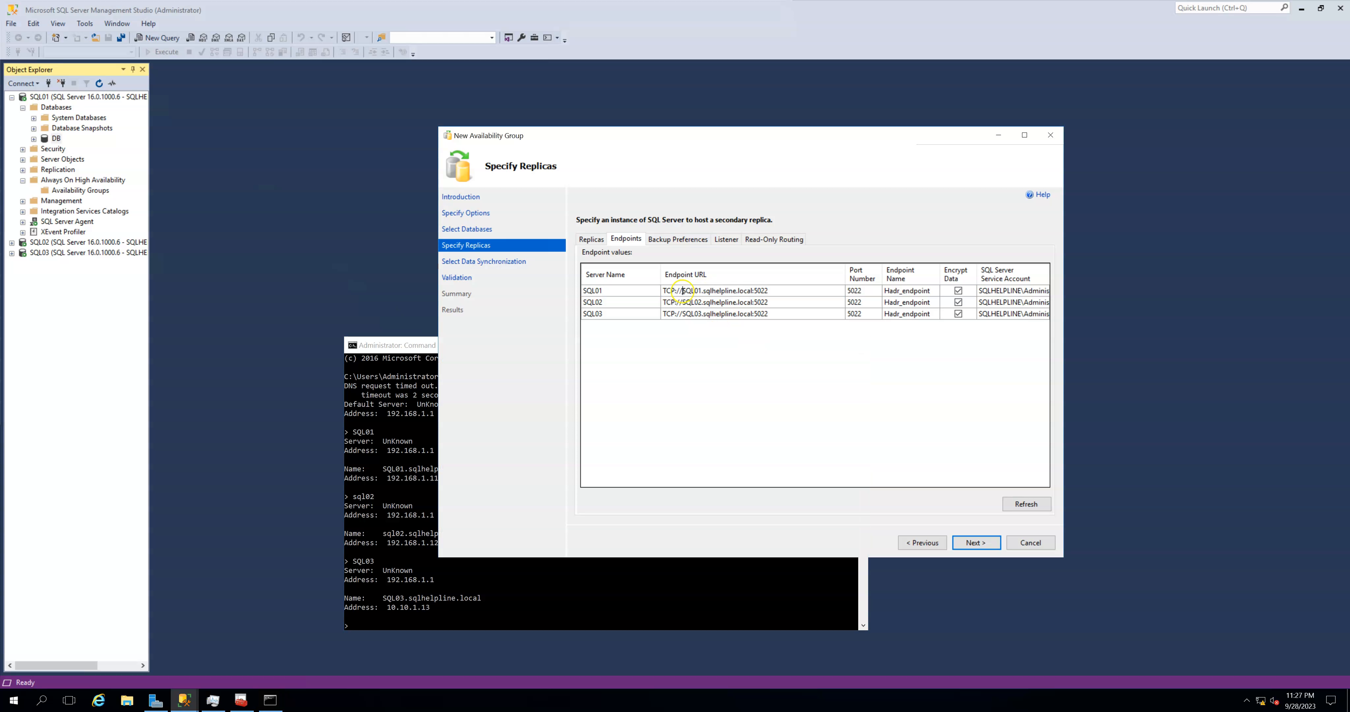
pyautogui.keyDown('shift'); pyautogui.click(753, 291); pyautogui.keyUp('shift')
pyautogui.hotkey('ctrl', 'v')
# - Replace the host name in SQL02's endpoint URL with the IP address 192.168.1.12, keeping port 5022
pyautogui.click(683, 304)
pyautogui.click(683, 304)
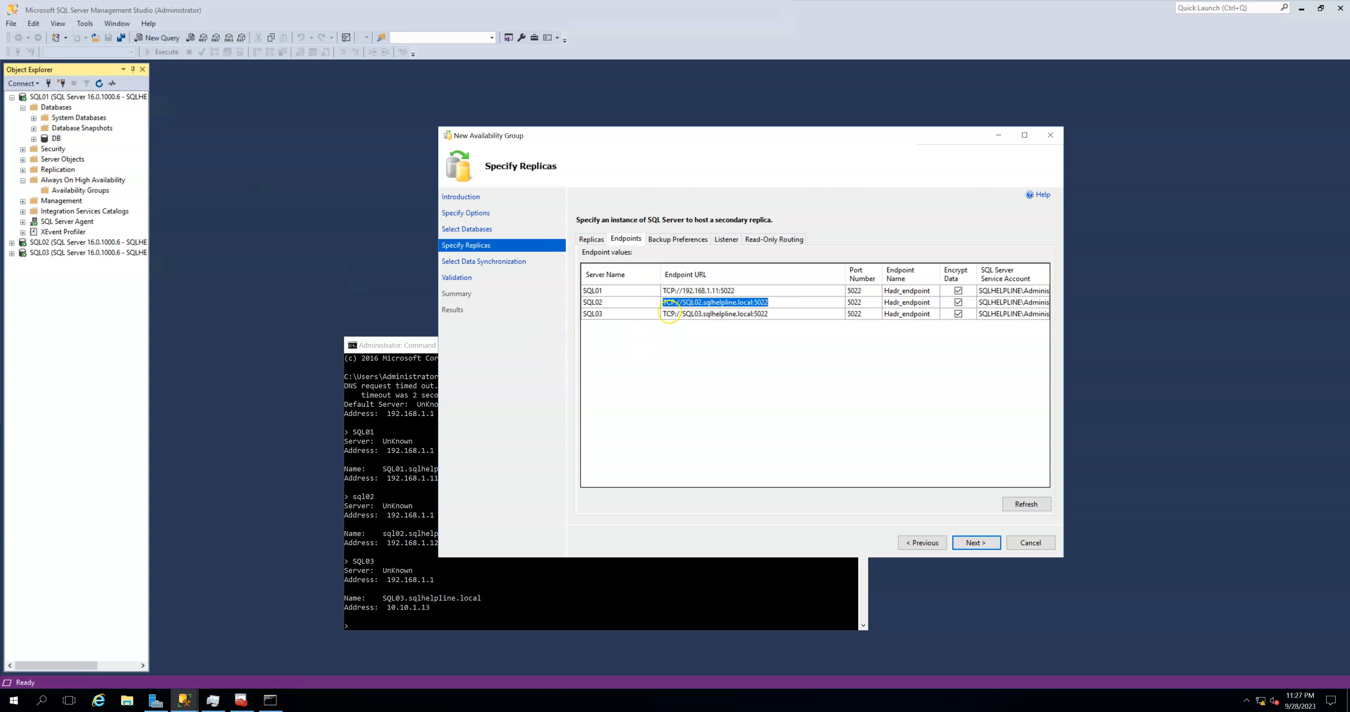
pyautogui.click(683, 303)
pyautogui.keyDown('shift'); pyautogui.click(753, 302); pyautogui.keyUp('shift')
pyautogui.hotkey('ctrl', 'v')
pyautogui.press('BackSpace')
pyautogui.write('2')
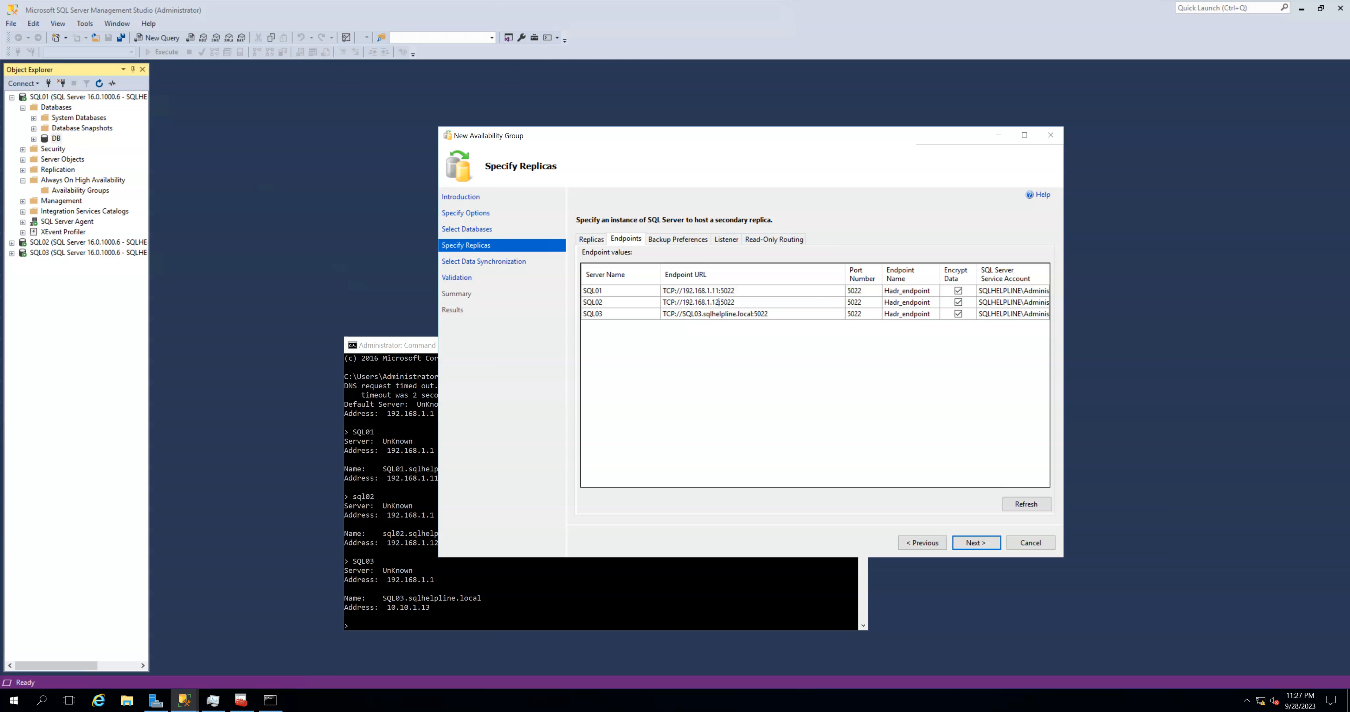
# - Replace the host name in SQL03's endpoint URL with 10.10.1.13 and display the backup preferences
pyautogui.click(394, 609)
pyautogui.moveTo(389, 606); pyautogui.dragTo(427, 608)
pyautogui.hotkey('ctrl', 'c')
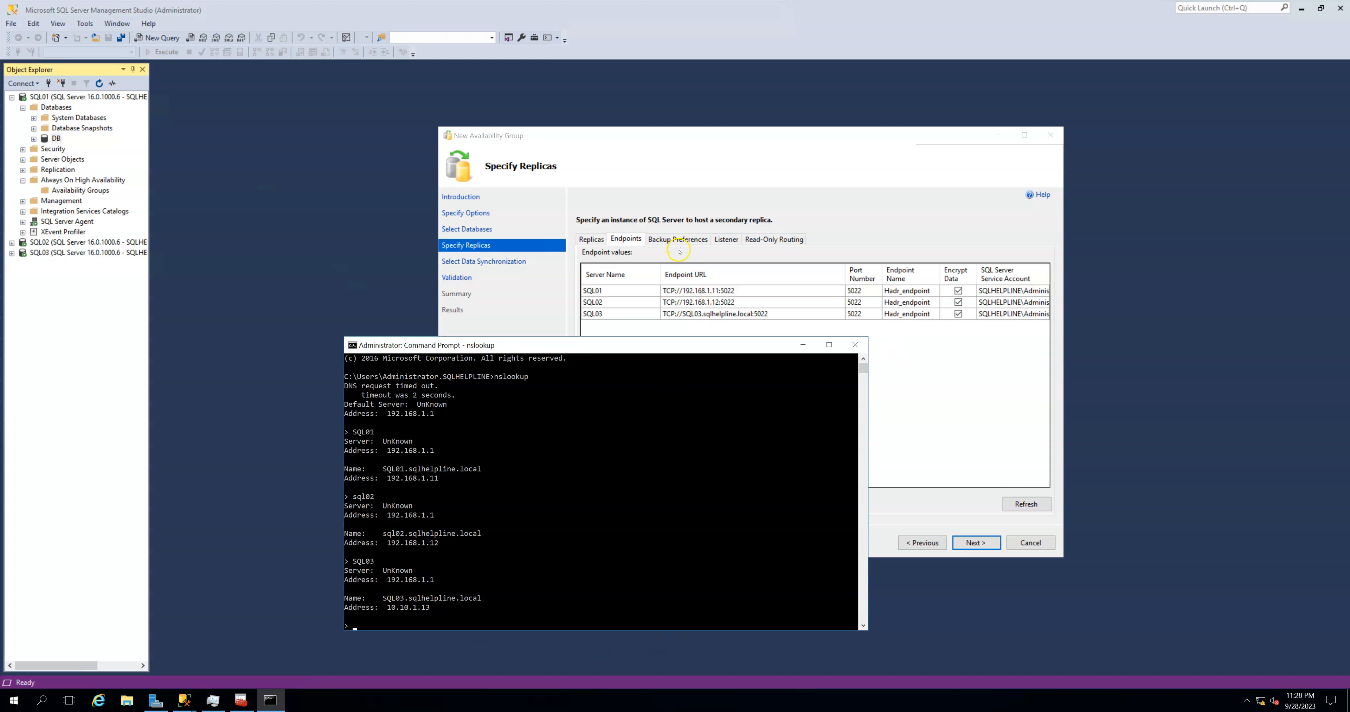
pyautogui.click(686, 314)
pyautogui.click(682, 318)
pyautogui.click(682, 317)
pyautogui.click(682, 314)
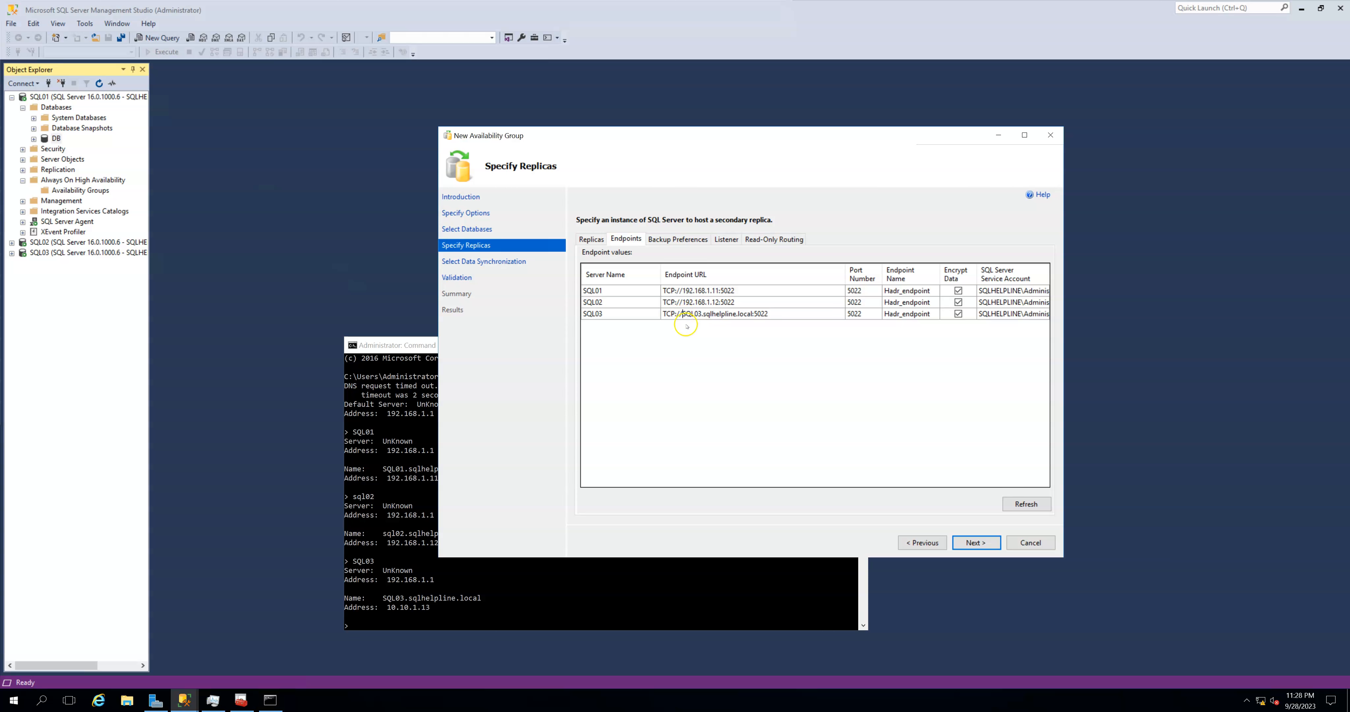
pyautogui.keyDown('shift'); pyautogui.click(750, 316); pyautogui.keyUp('shift')
pyautogui.hotkey('ctrl', 'v')
pyautogui.moveTo(845, 274); pyautogui.dragTo(775, 274)
pyautogui.click(703, 240)
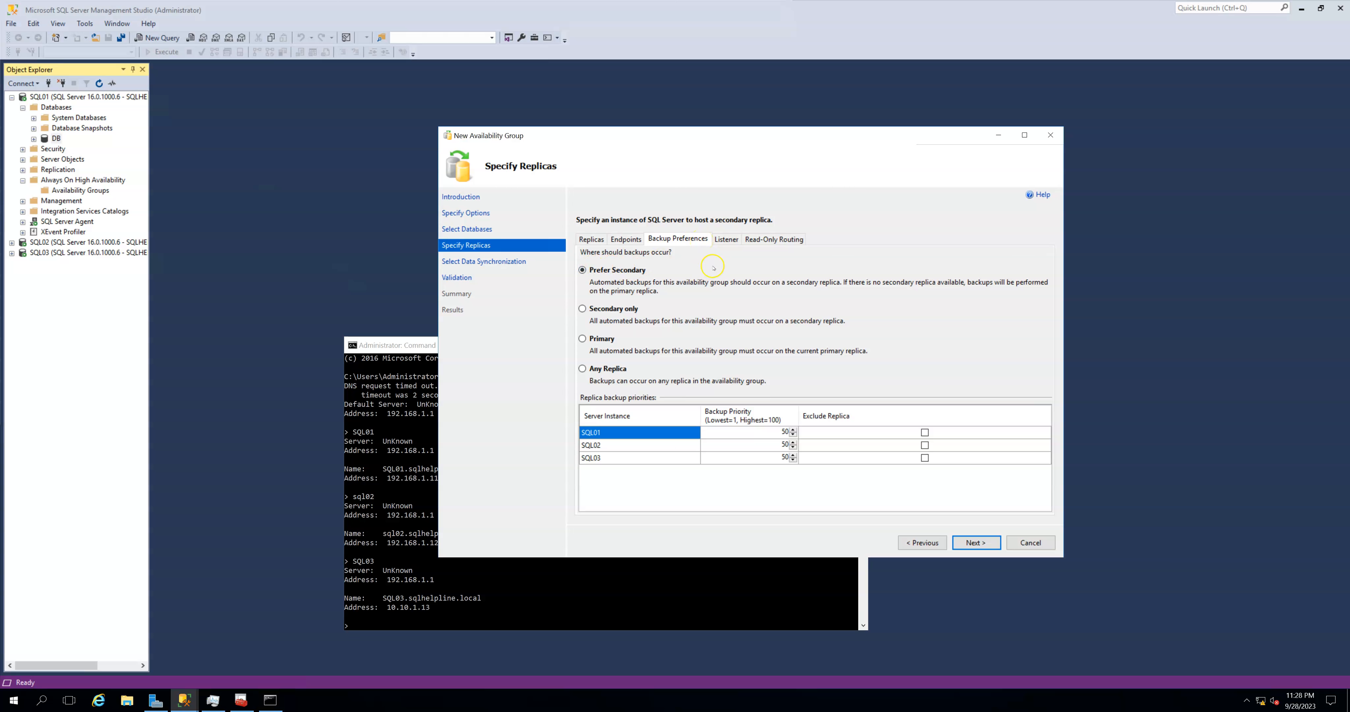
# - Choose to create an availability group listener with DNS name AGLSN and port 1433
pyautogui.click(718, 240)
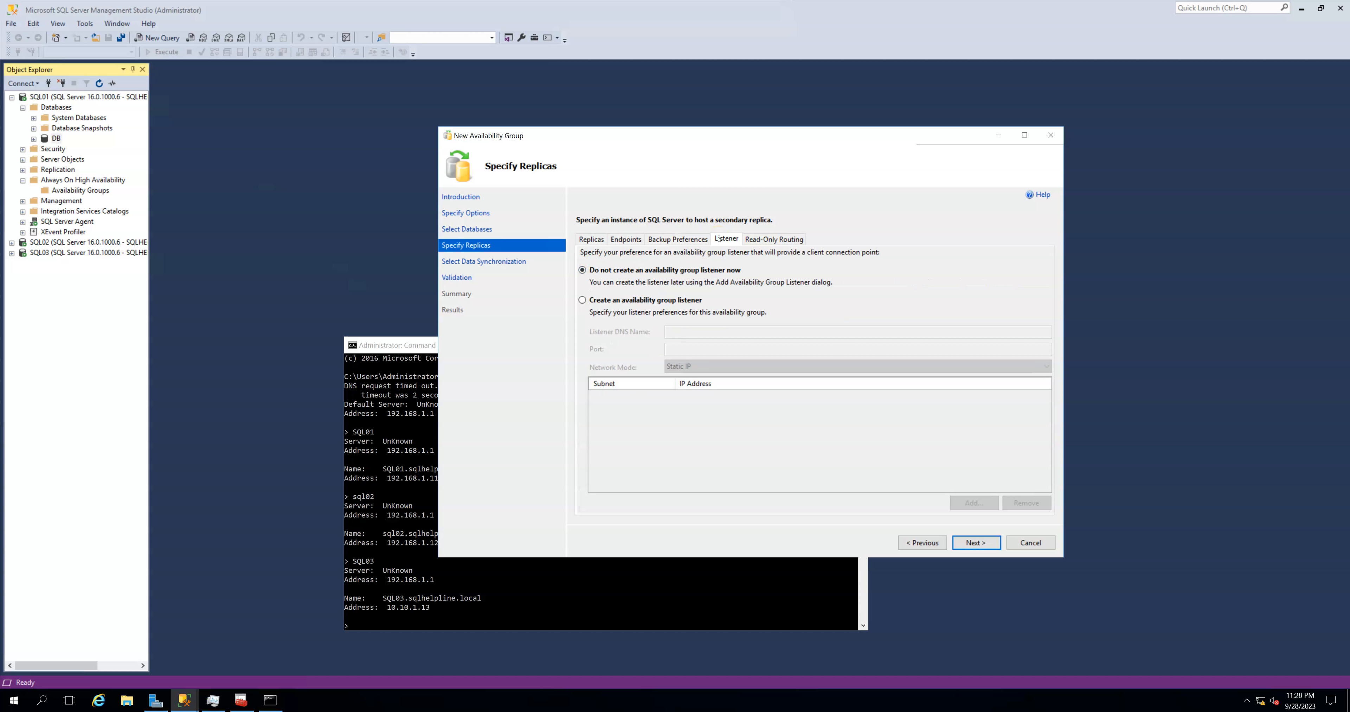
pyautogui.click(619, 301)
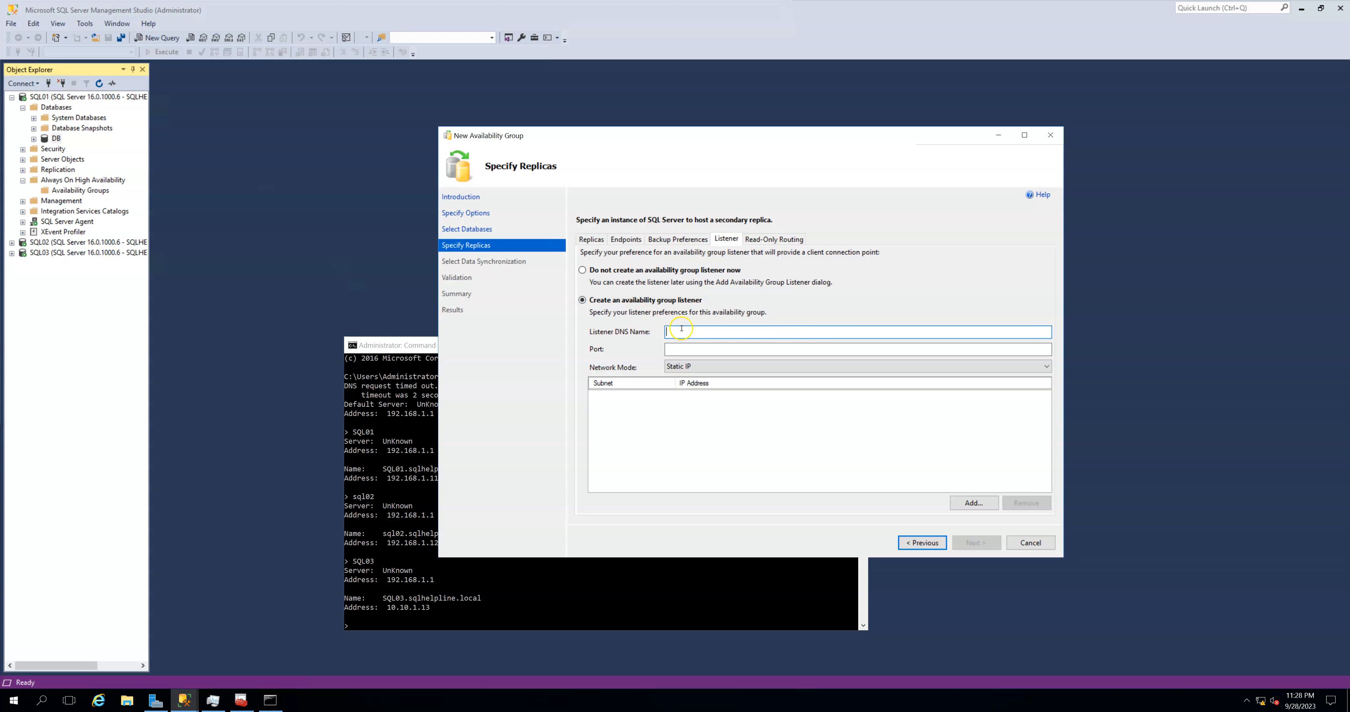
pyautogui.write('AGLSN')
pyautogui.click(707, 345)
pyautogui.write('1433')
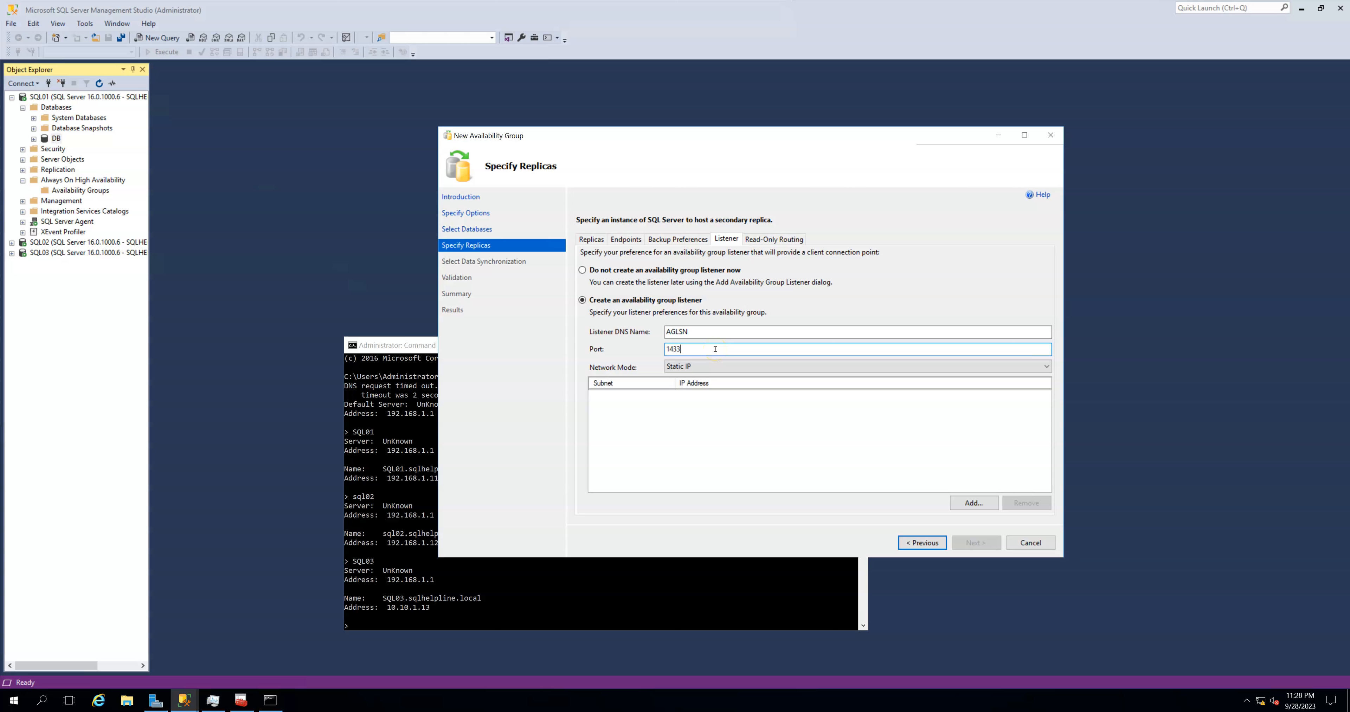
# - Add the static IP address 10.10.1.20 on subnet 10.10.1.0/24 to the listener
pyautogui.click(973, 503)
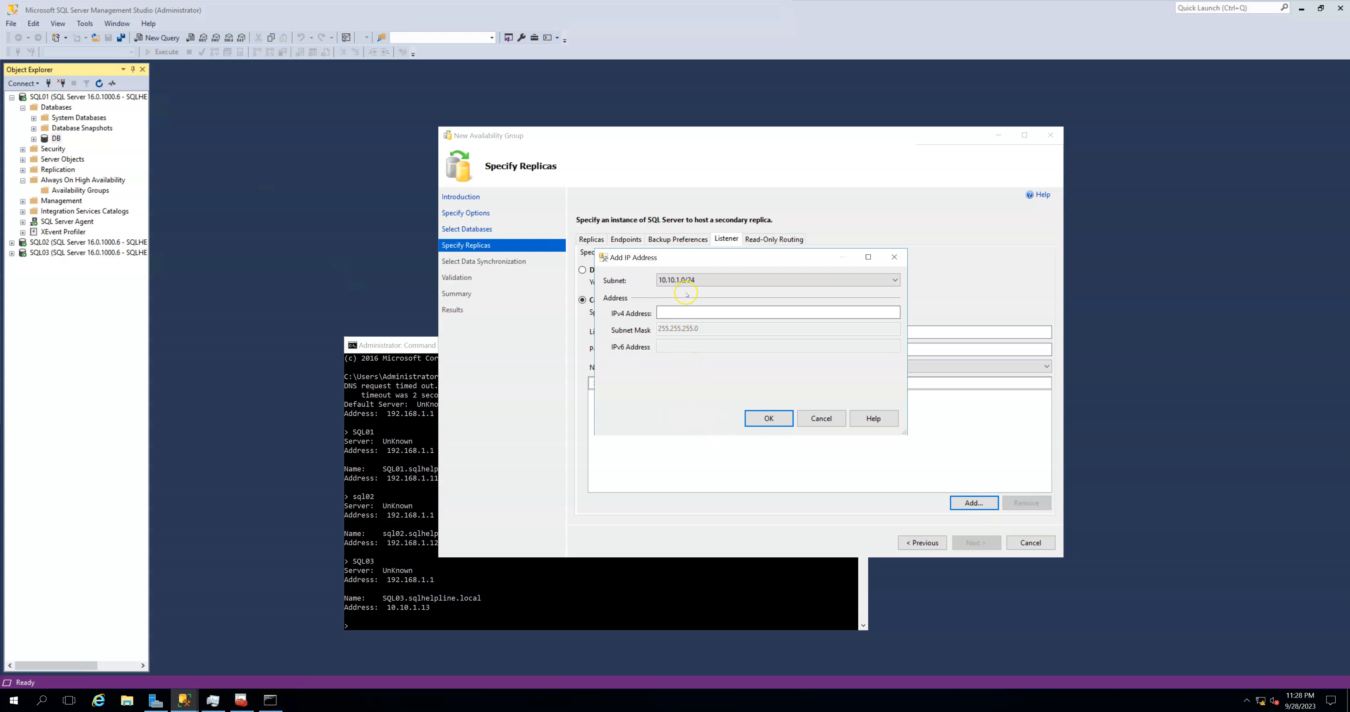
pyautogui.click(690, 280)
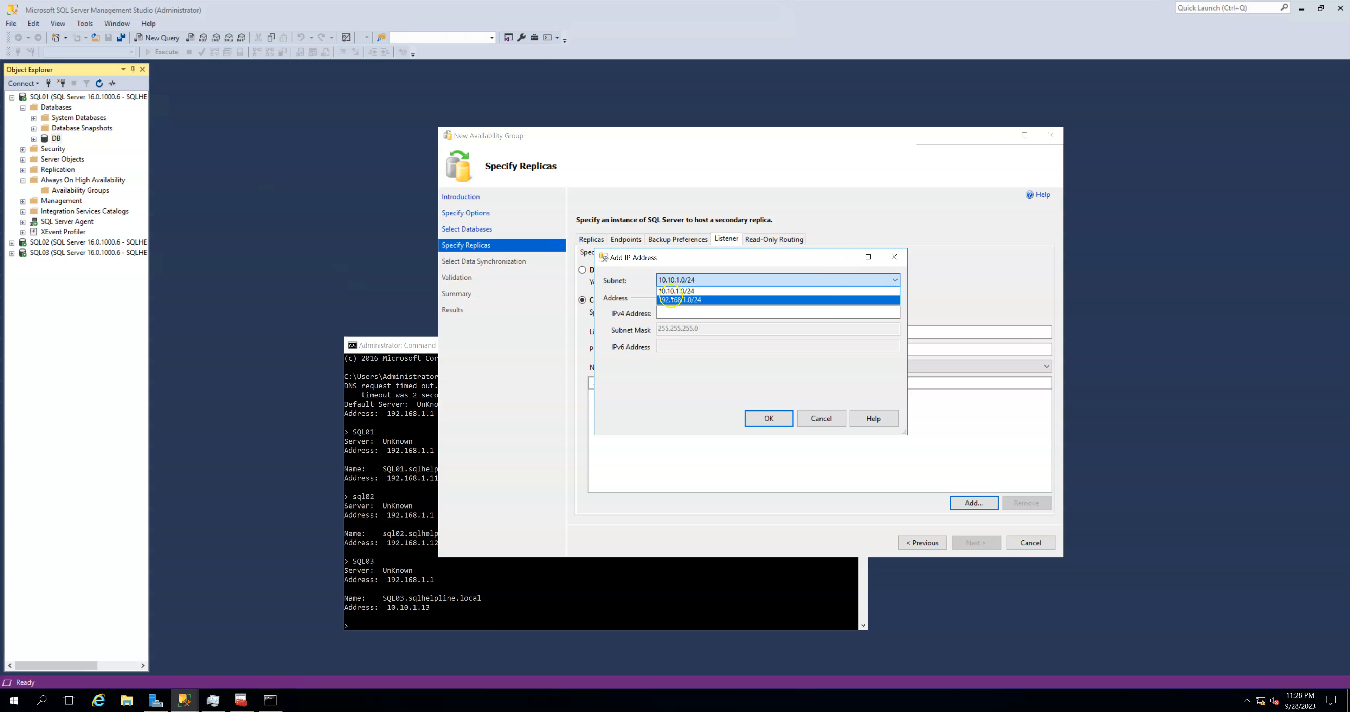
pyautogui.click(676, 291)
pyautogui.click(680, 313)
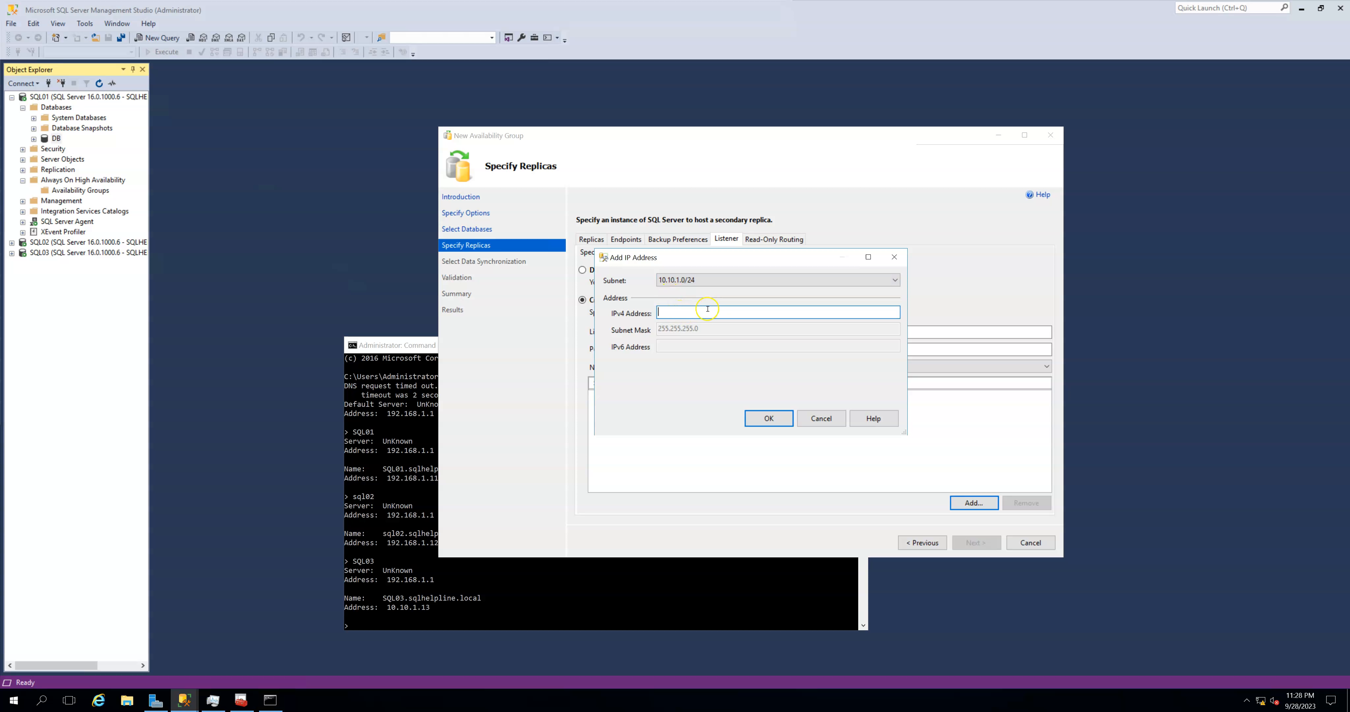
pyautogui.write('10.10.1.20')
pyautogui.click(773, 417)
# - Add the static IP address 192.168.1.20 on subnet 192.168.1.0/24 to the listener
pyautogui.press('Return')
pyautogui.click(674, 312)
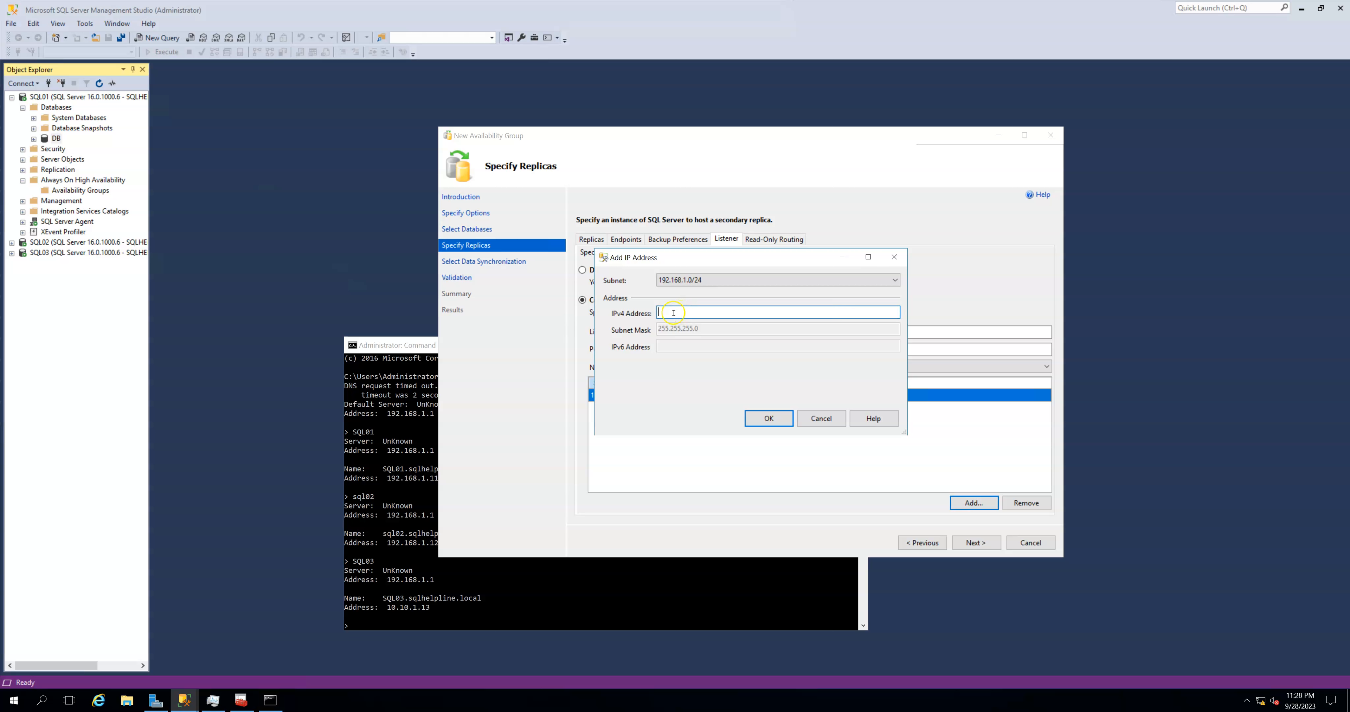
pyautogui.write('192.168.1.20')
pyautogui.click(768, 419)
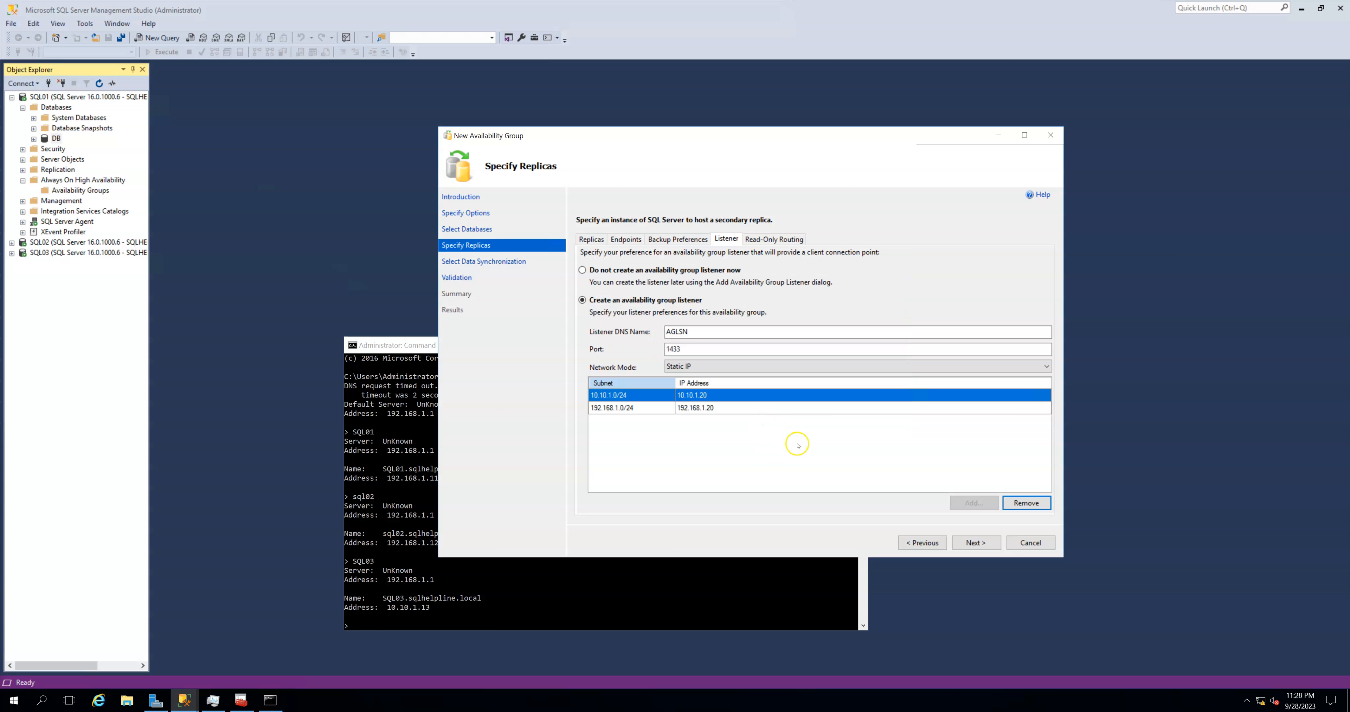
# - Keep automatic seeding for data synchronization, proceed through validation, and finish creating the availability group
pyautogui.click(994, 545)
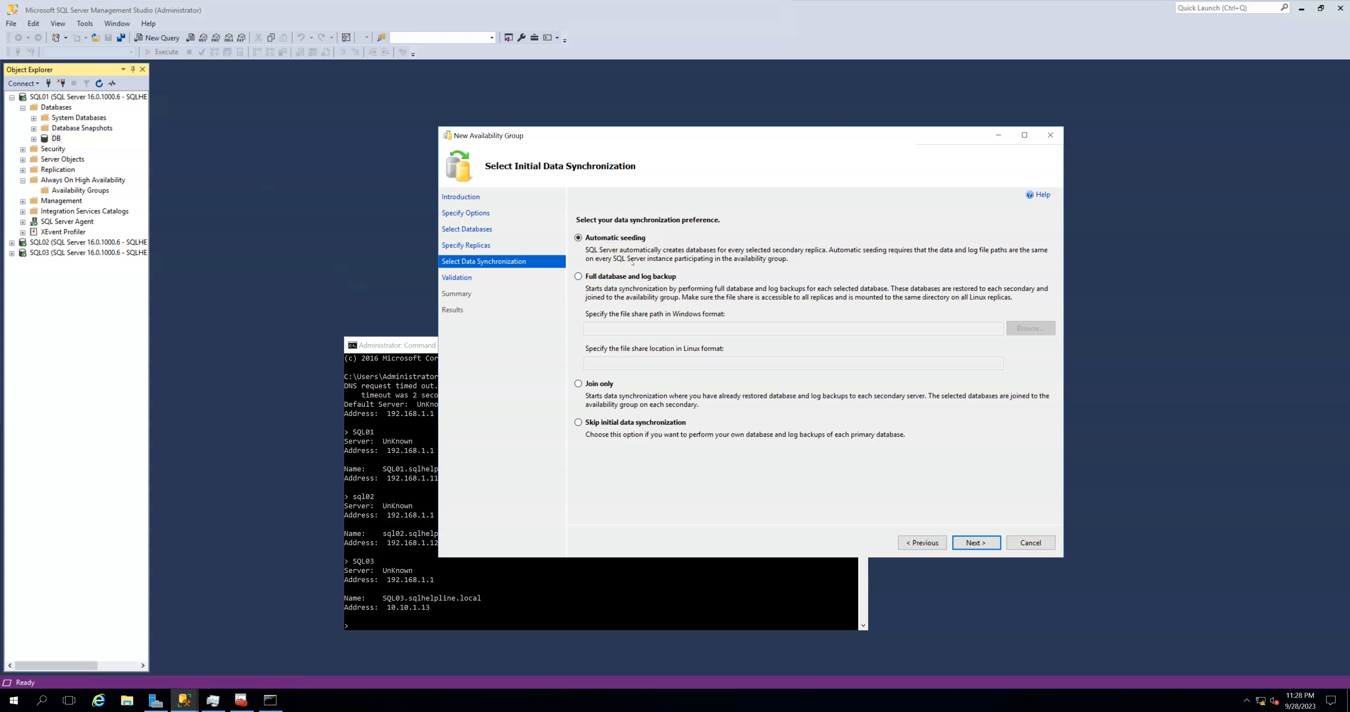
pyautogui.click(973, 542)
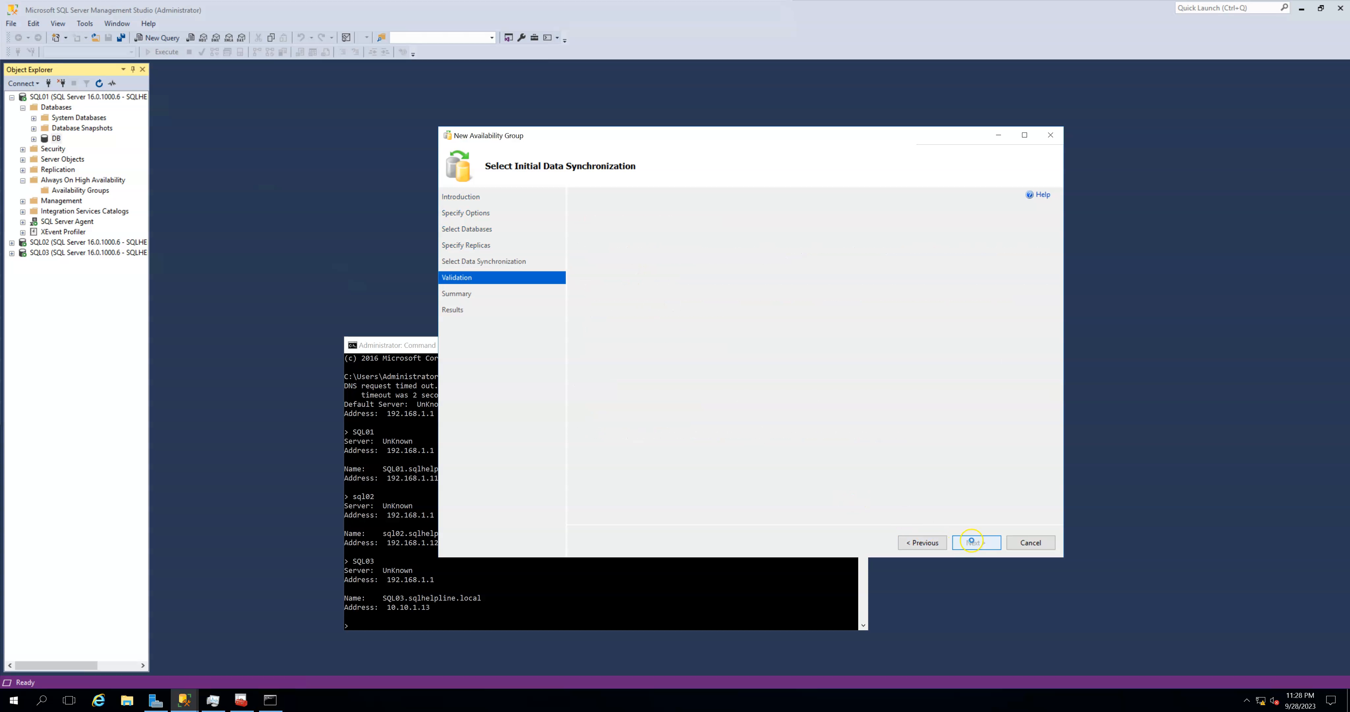
pyautogui.click(973, 542)
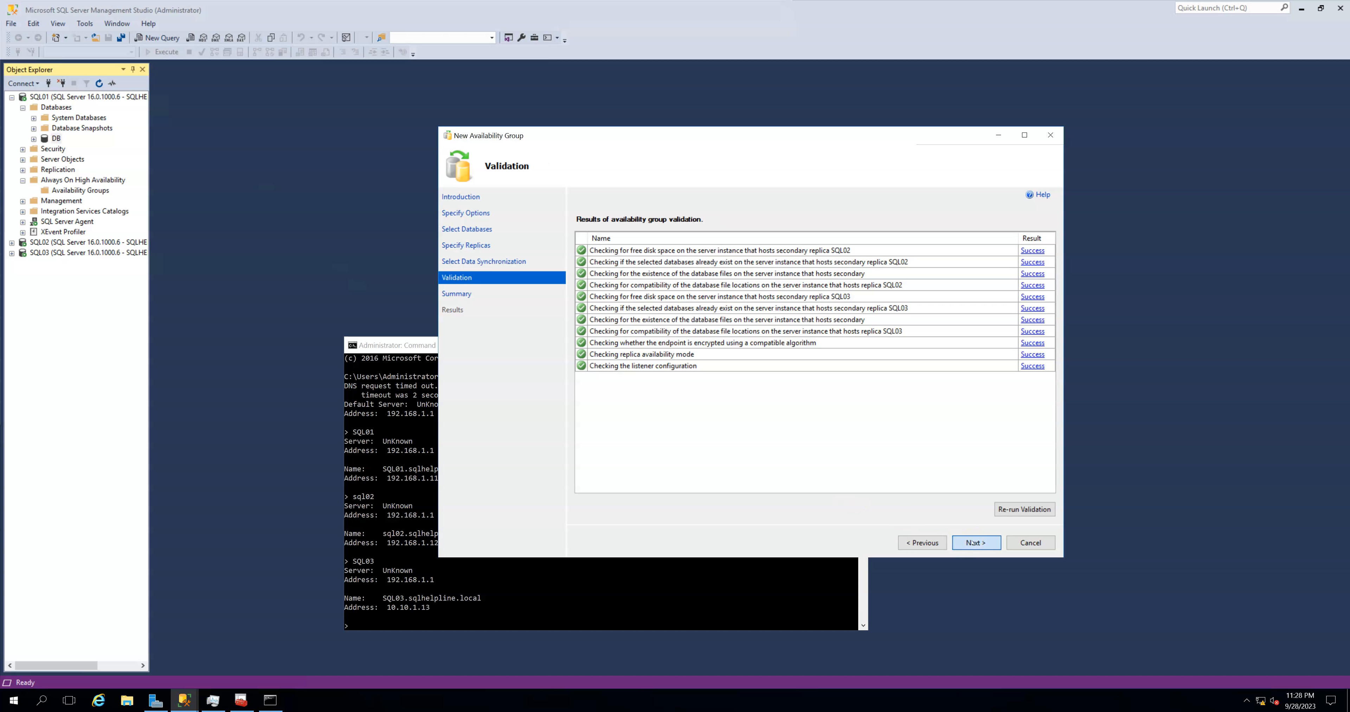
pyautogui.click(972, 542)
pyautogui.click(1030, 543)
# - Refresh SQL01's Databases node and widen Object Explorer to show the full server names
pyautogui.click(57, 107)
pyautogui.click(99, 84)
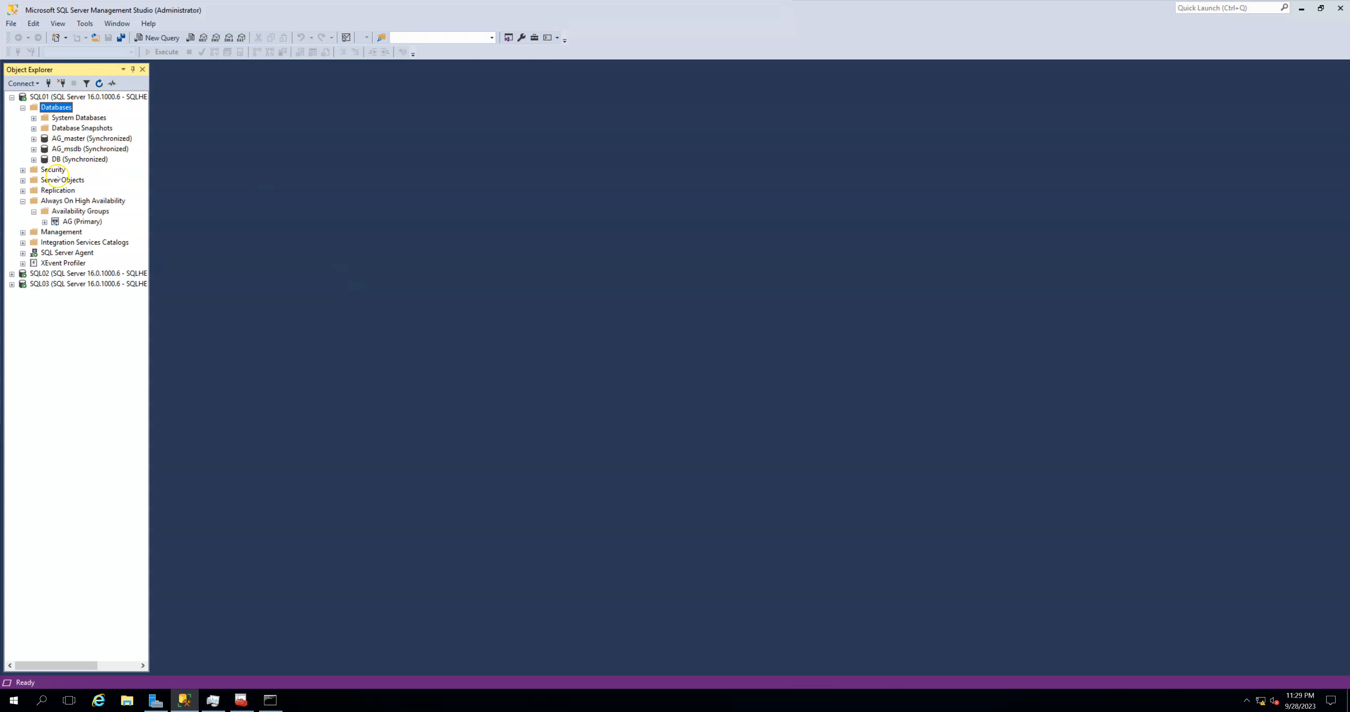
pyautogui.moveTo(152, 146); pyautogui.dragTo(215, 153)
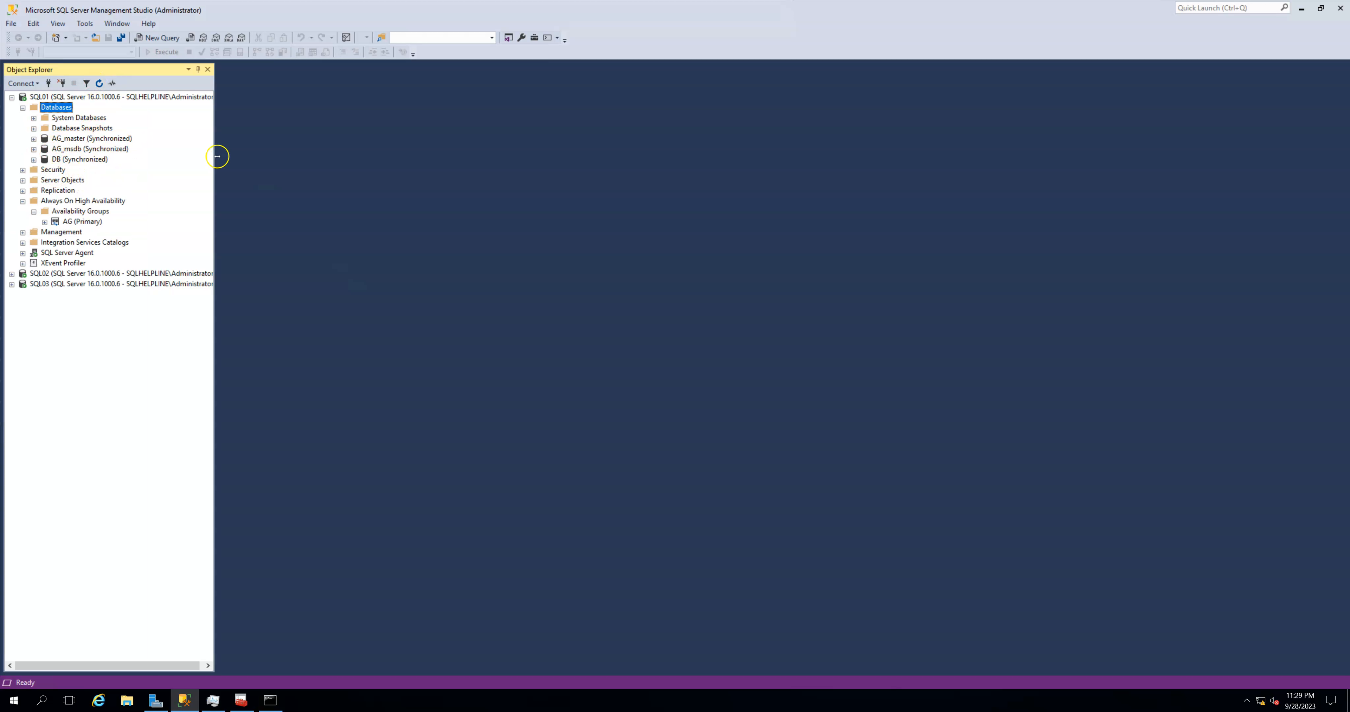
# - Show the dashboard of availability group AG on SQL01 and open the group's properties
pyautogui.rightClick(71, 224)
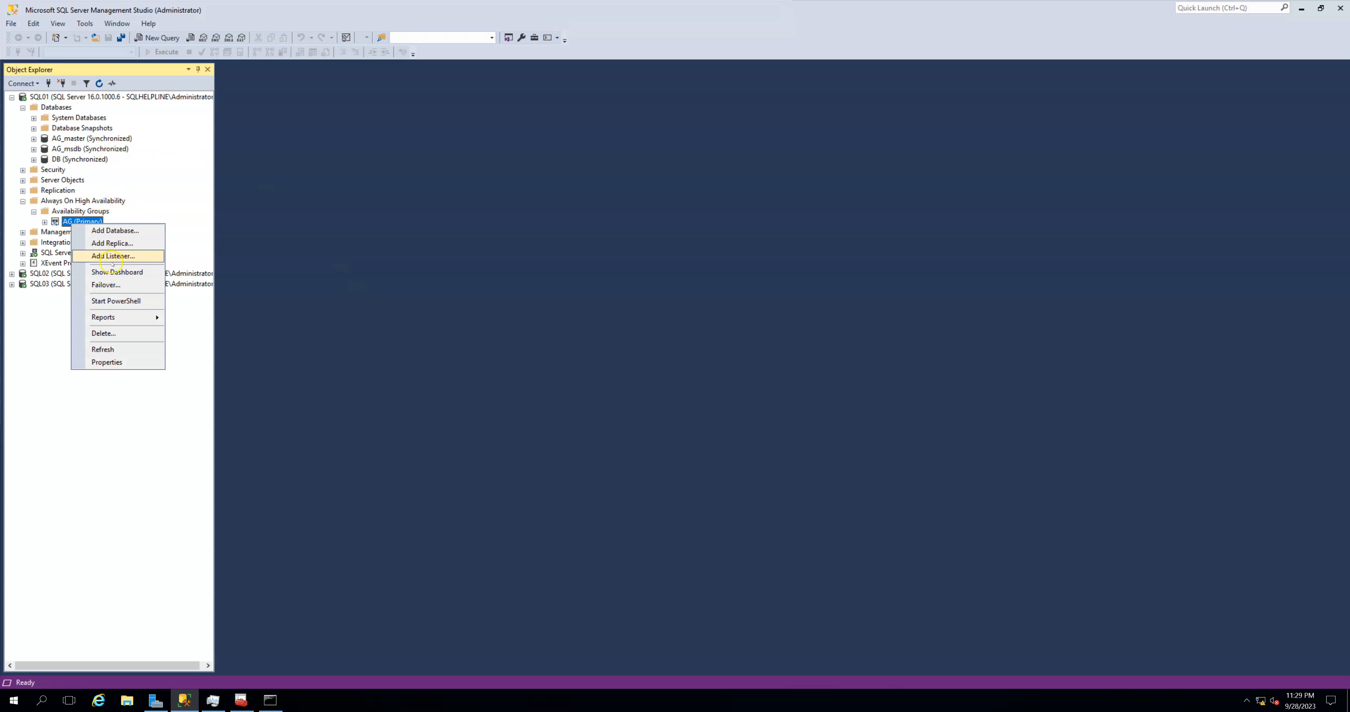
pyautogui.click(97, 271)
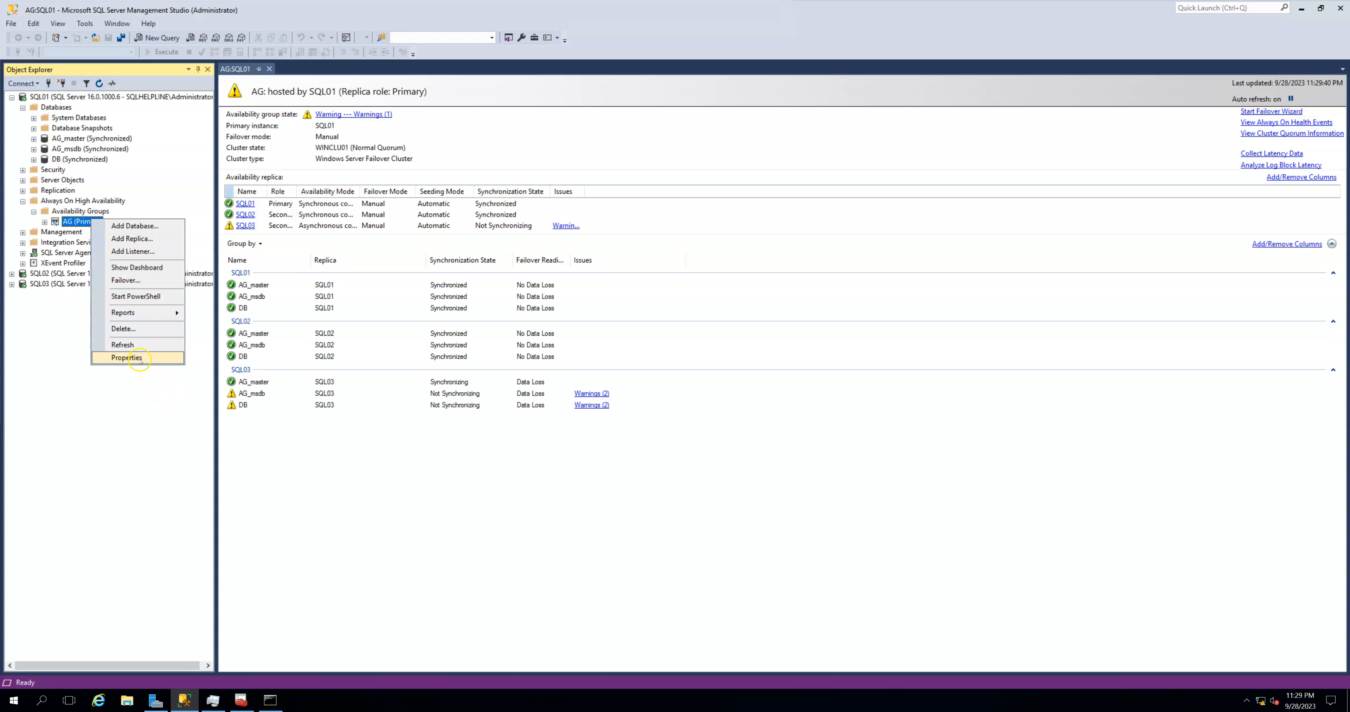
pyautogui.click(127, 358)
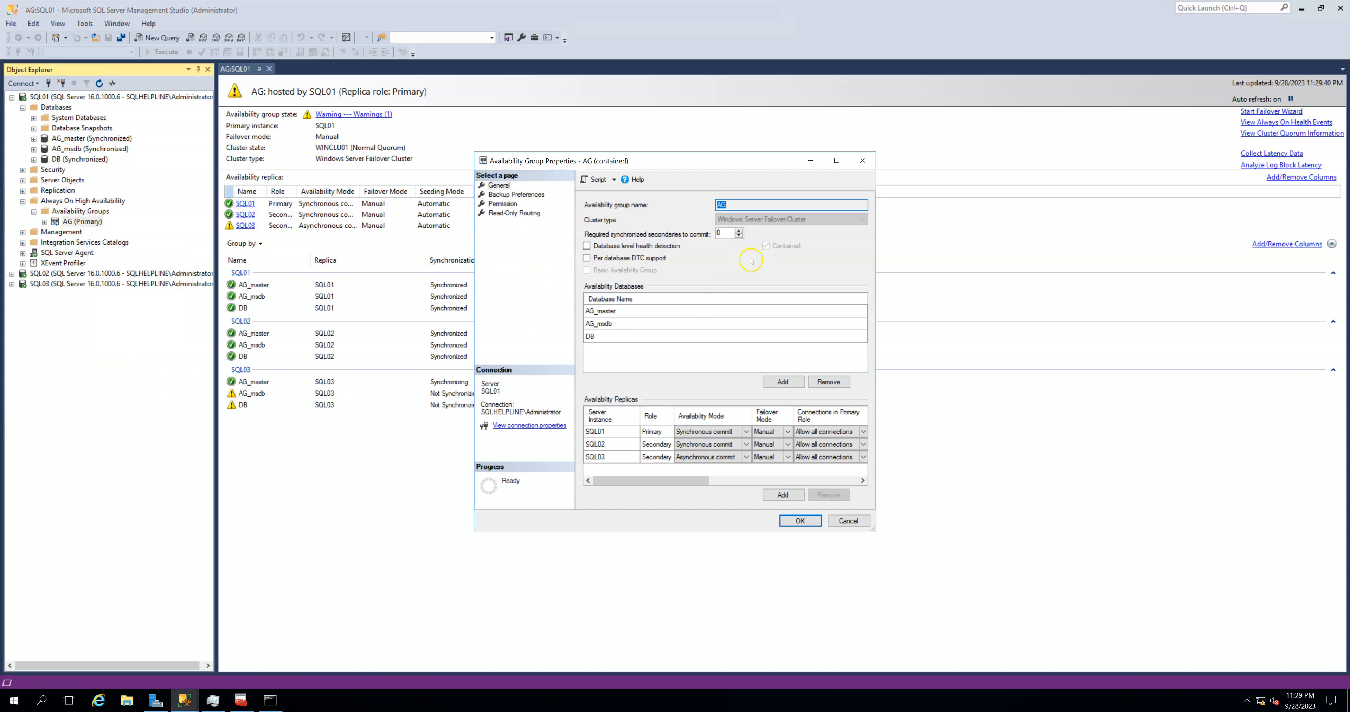